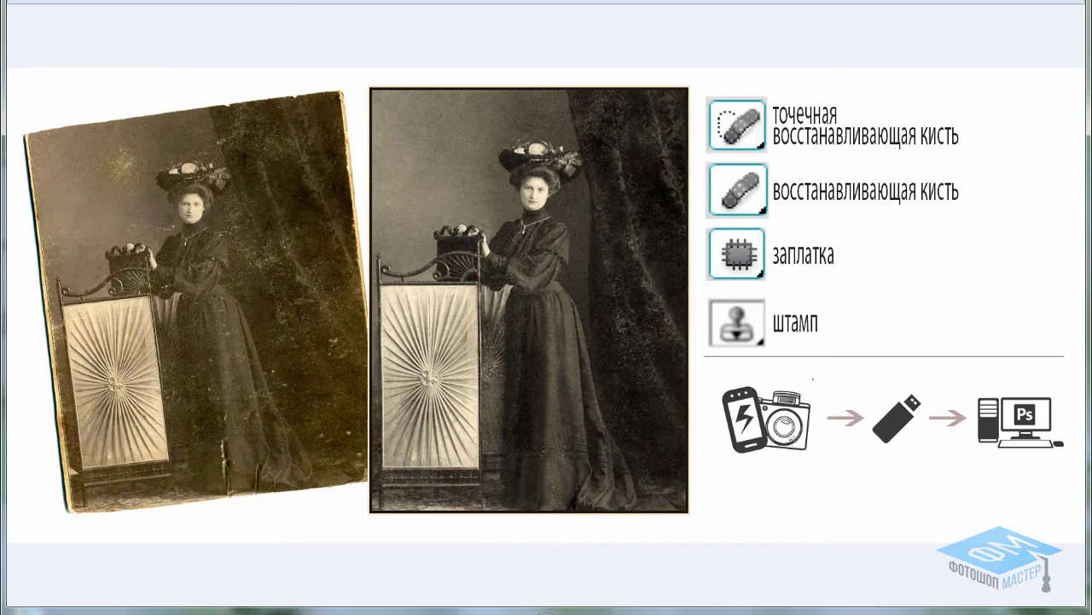
- Circle the four retouching tools and the original damaged photo on the slide, then clear the marks
drag(698, 89, 987, 355)
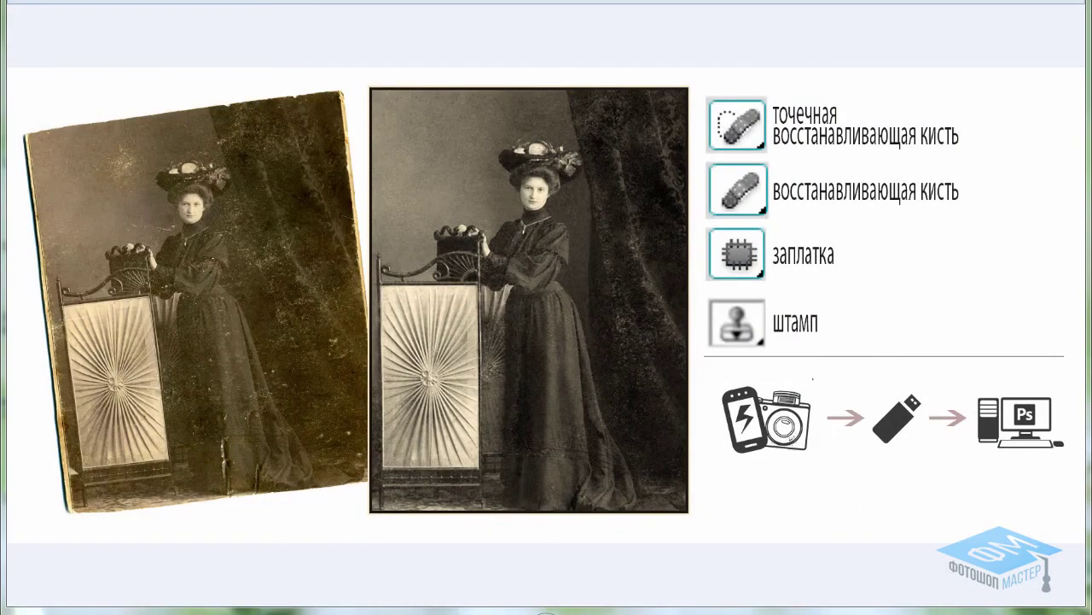
mouse_move(17, 56)
mouse_down()
mouse_move(293, 466)
mouse_move(361, 525)
mouse_up()
key(Escape)
- Mark the phone/camera, flash drive and computer pictures in turn, clearing each annotation
drag(709, 375, 818, 493)
key(Escape)
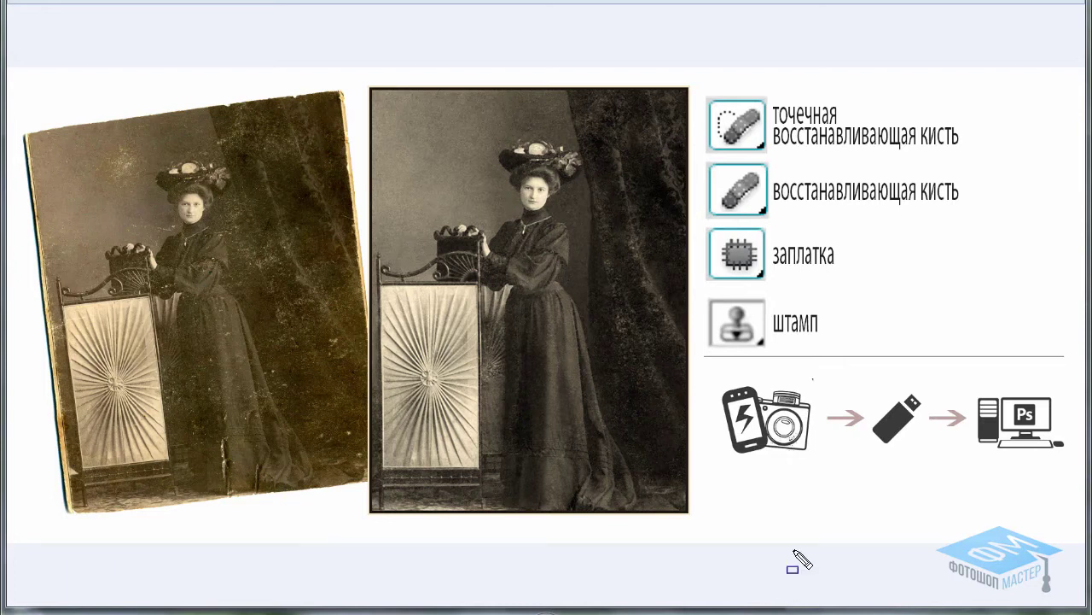
drag(855, 375, 935, 457)
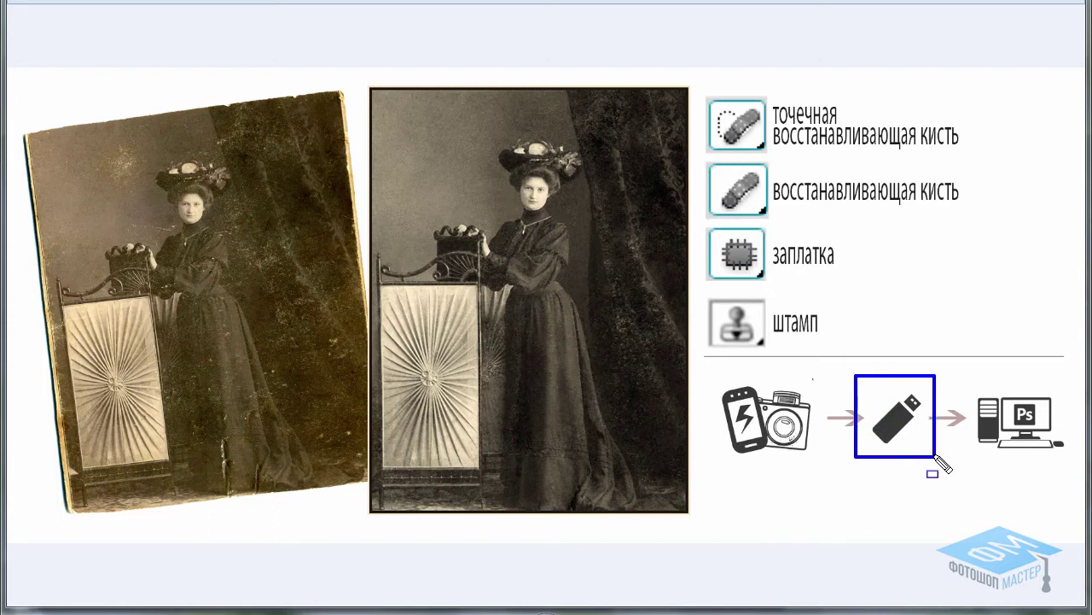
key(ctrl+z)
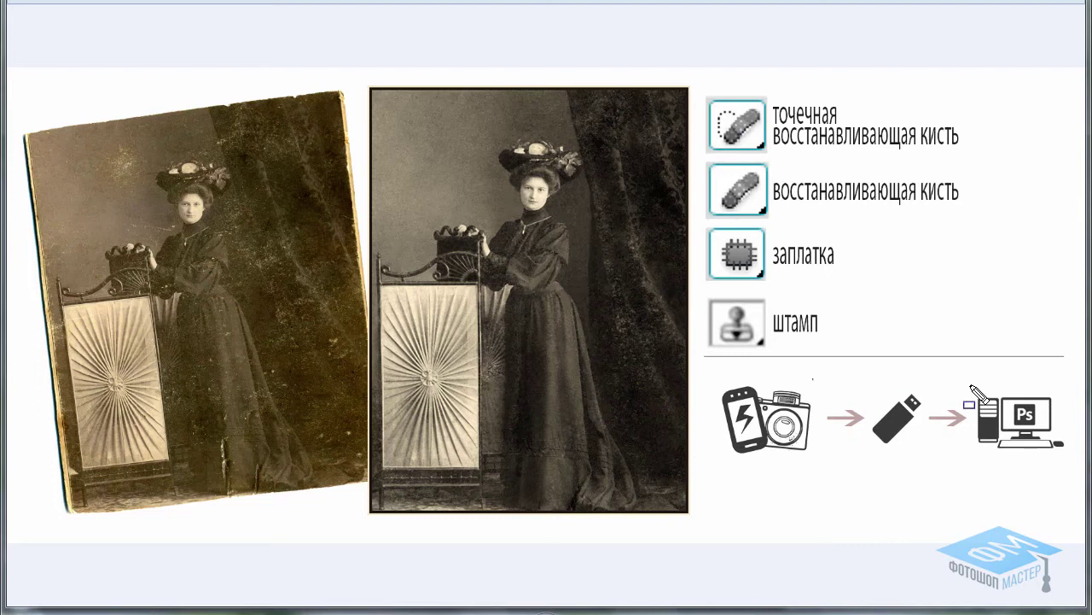
drag(970, 384, 1065, 467)
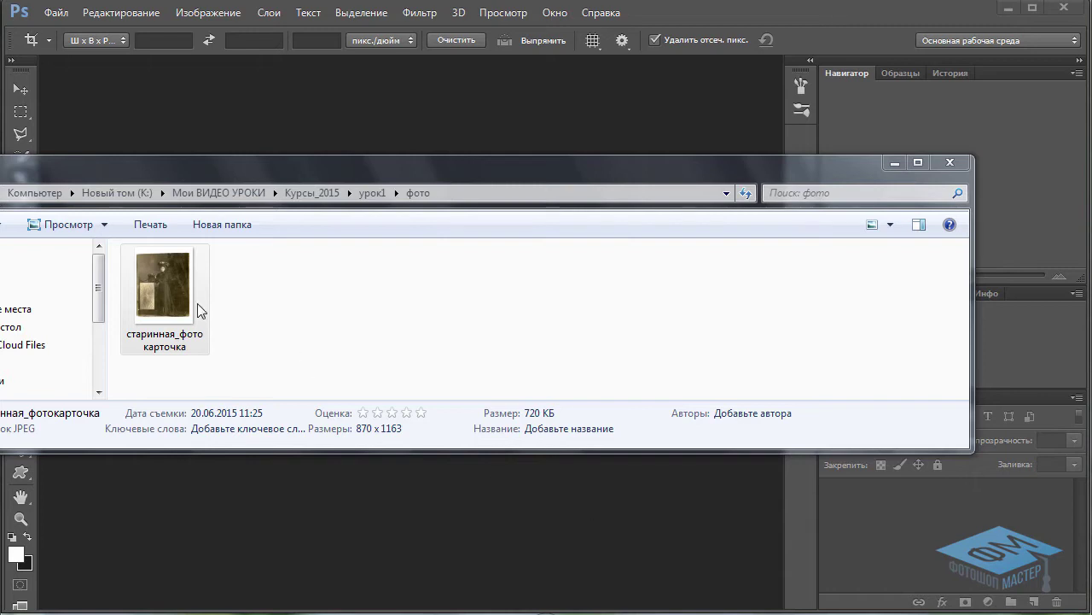
- Drag старинная_фотокарточка from Explorer into Photoshop to open it as a document
drag(175, 295, 332, 132)
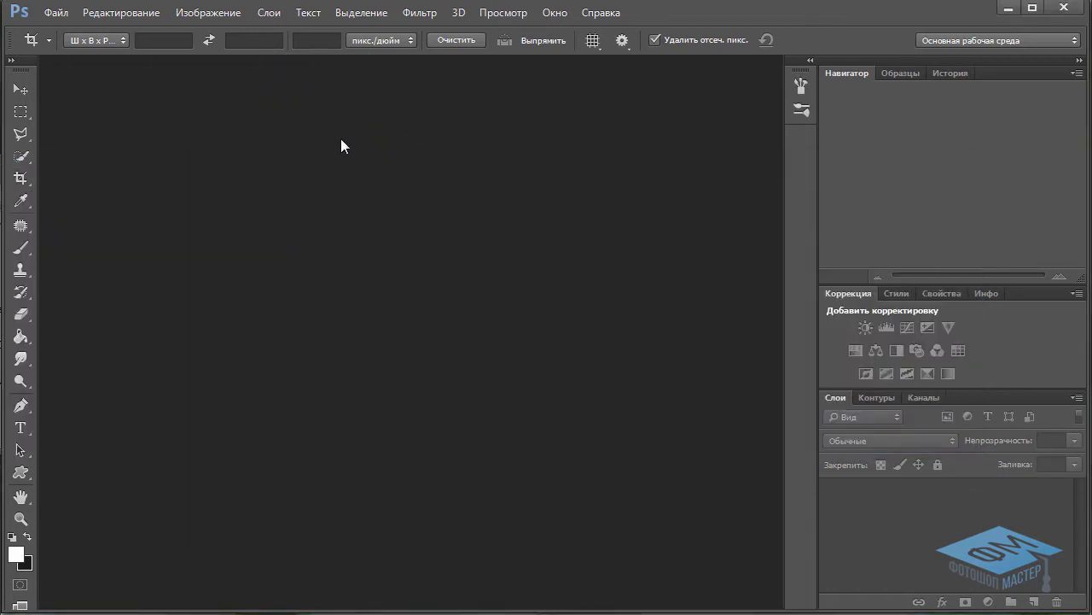
click(666, 335)
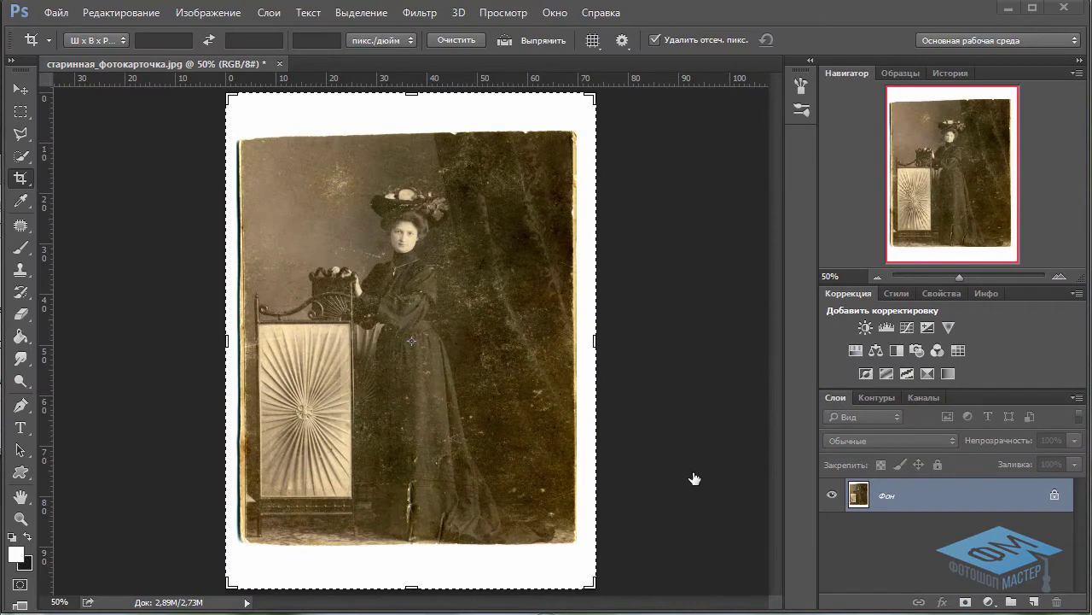
- Duplicate the Фон layer as Фон копия
click(279, 12)
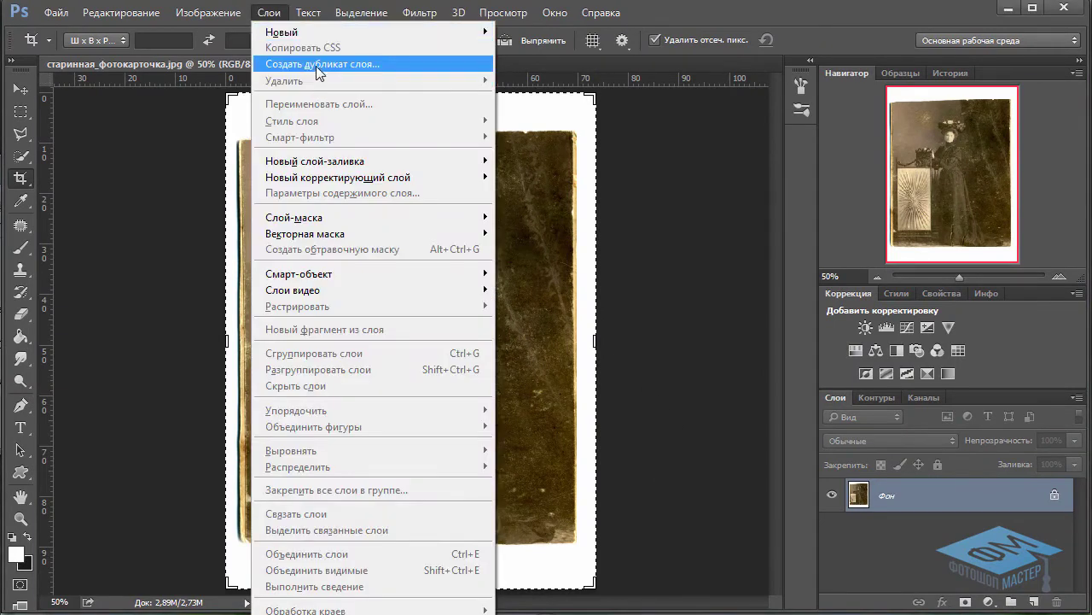
click(318, 65)
click(712, 190)
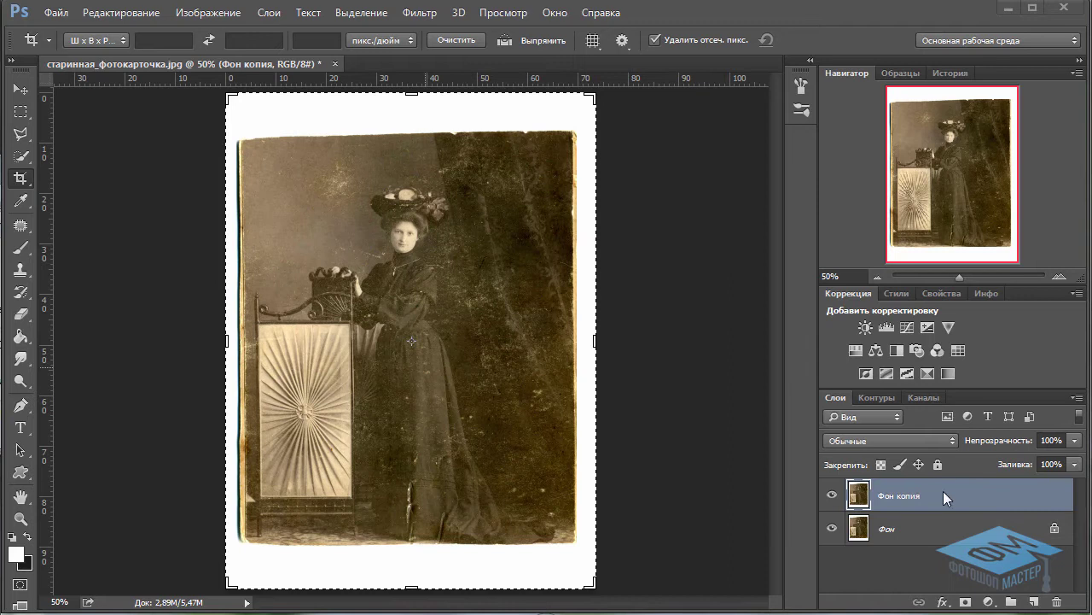
- Rotate Фон копия slightly (about 0.10°) with Free Transform so the photo stands straight
click(107, 12)
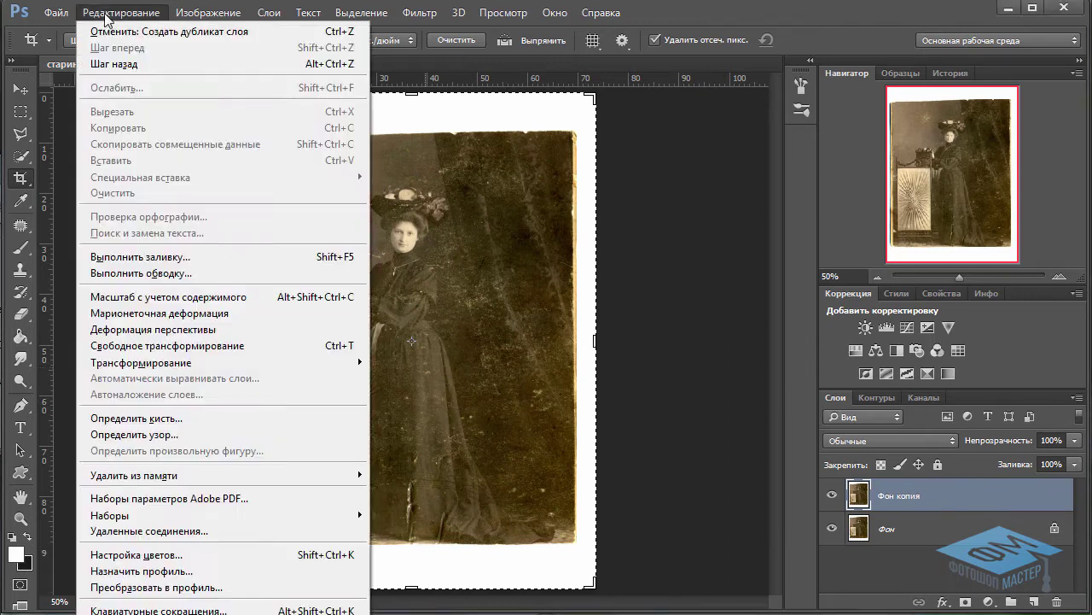
click(198, 346)
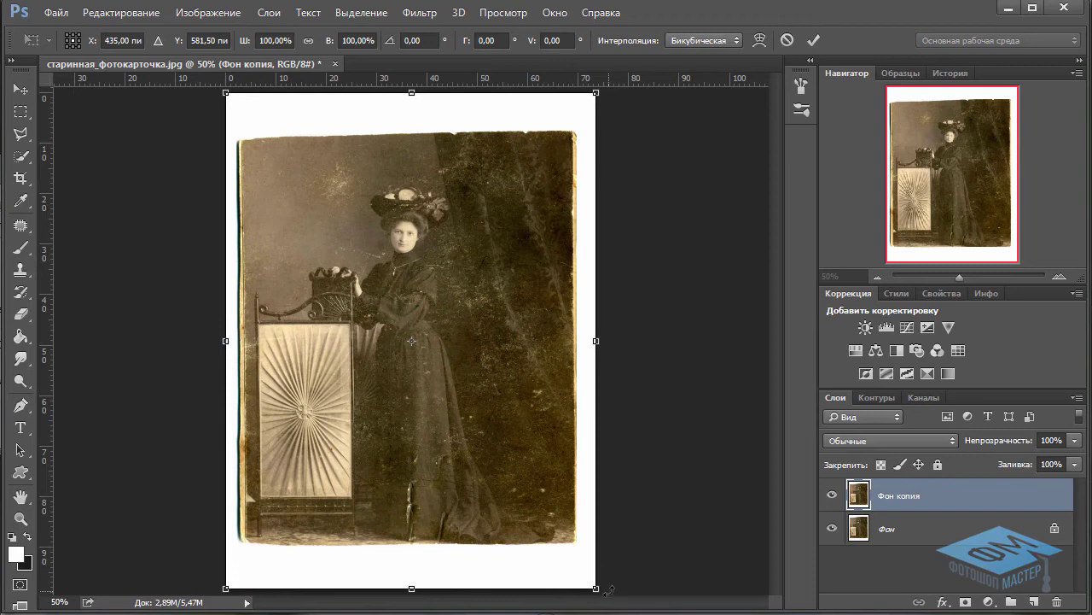
mouse_move(610, 589)
mouse_down()
mouse_move(587, 590)
mouse_move(605, 581)
mouse_up()
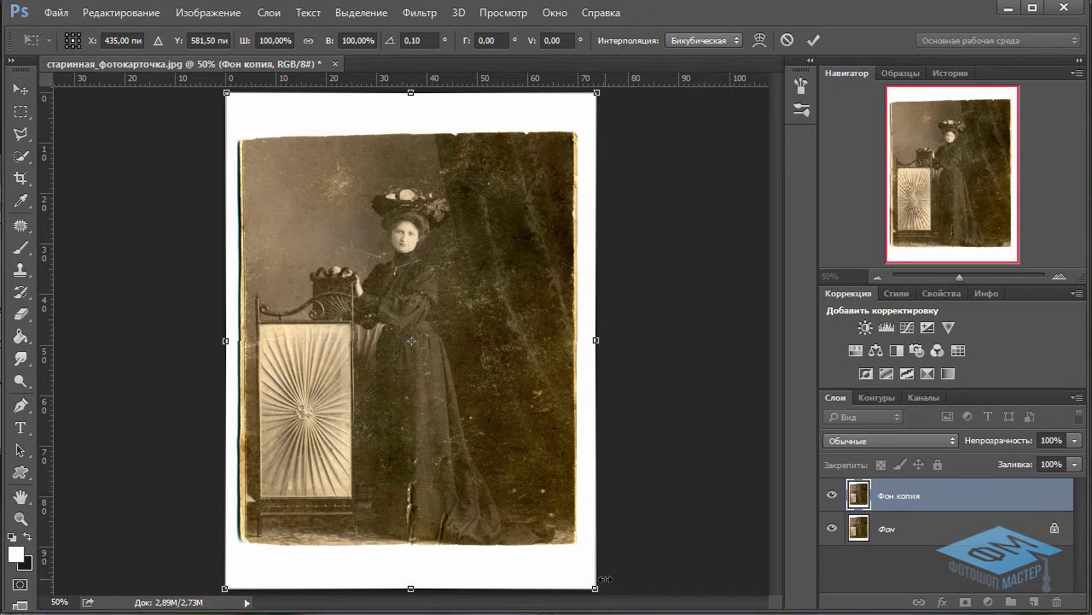
key(Return)
key(c)
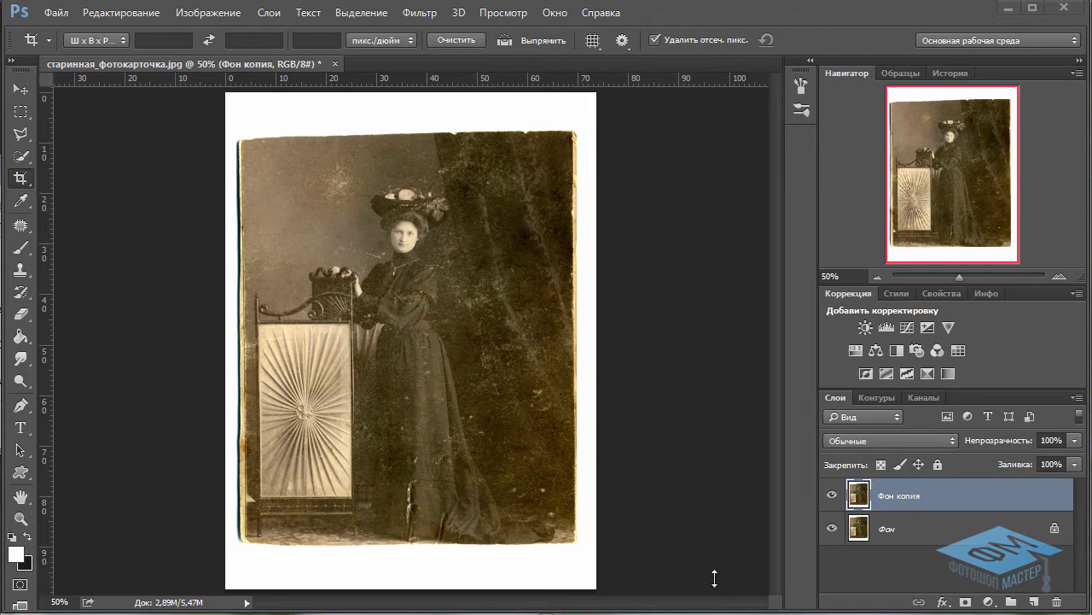
- Keep the Crop tool in W x H x Resolution mode and point out its size fields
right_click(21, 179)
click(70, 181)
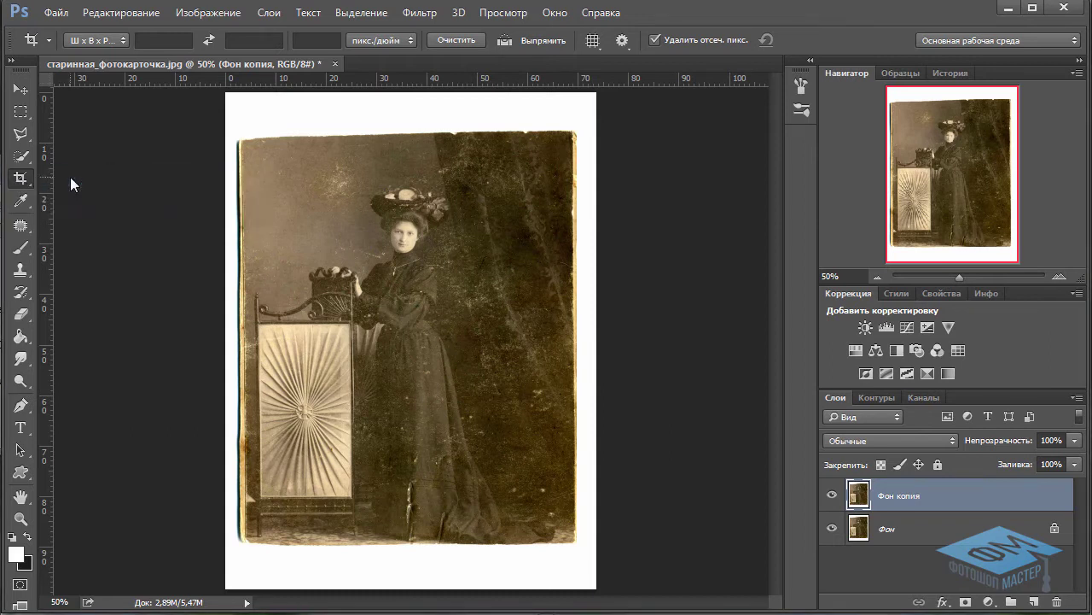
click(124, 40)
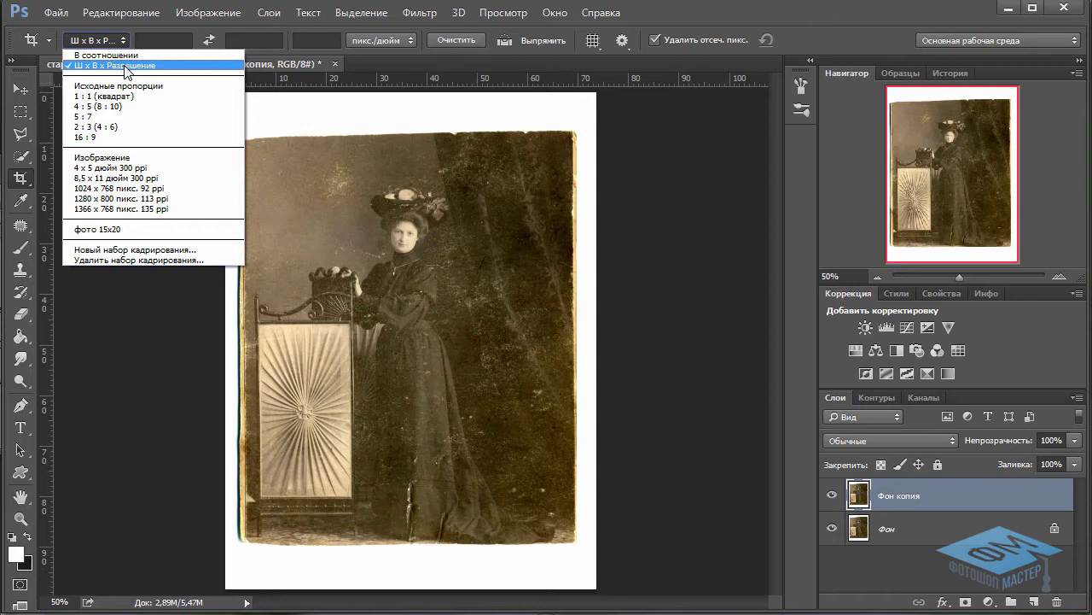
click(126, 67)
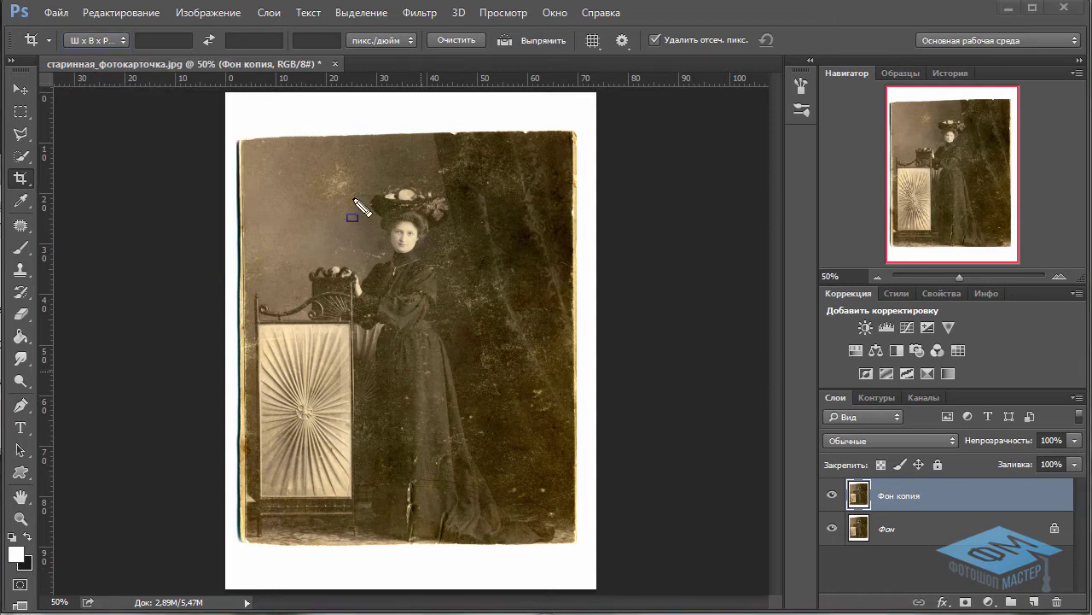
drag(182, 58, 352, 81)
- Draw the crop box inside the photo's ragged edges and nudge the photo within it
drag(239, 139, 544, 469)
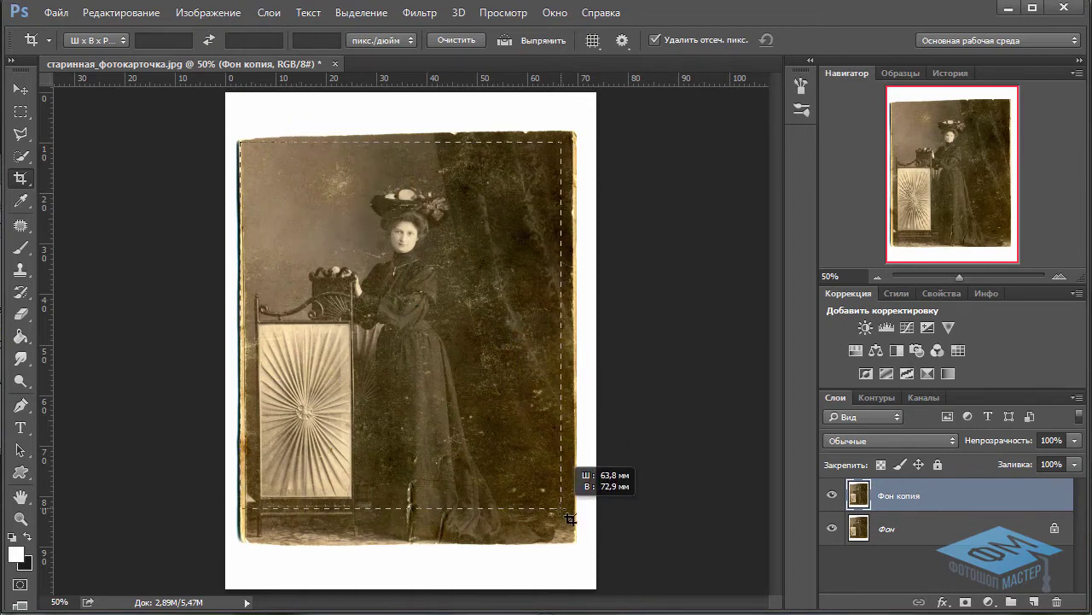
drag(544, 469, 581, 542)
drag(248, 340, 244, 339)
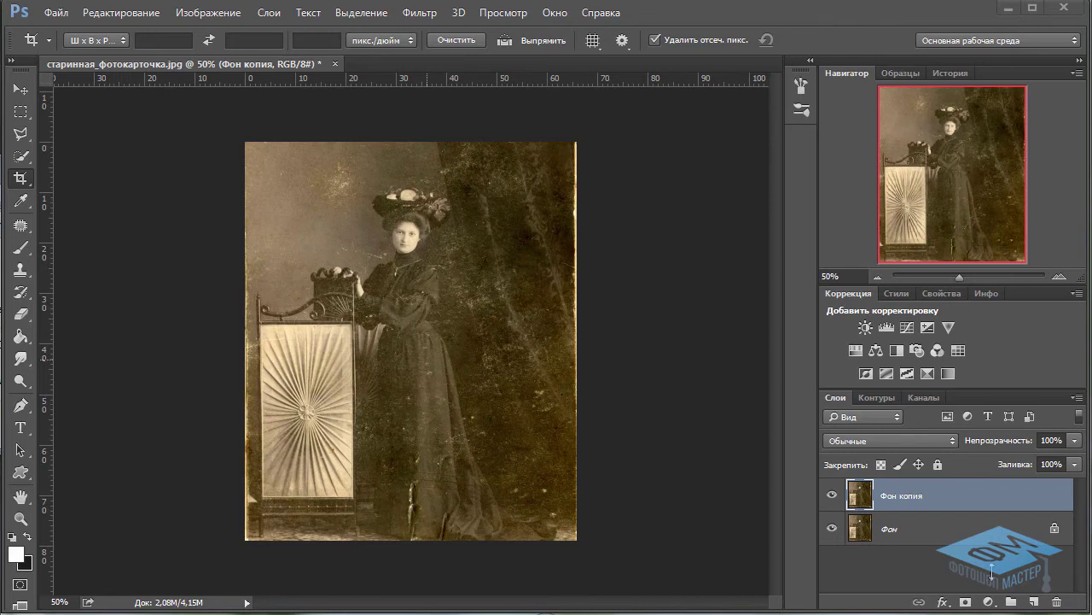
- Duplicate Фон копия with Ctrl+J and rename the new copy шум
click(271, 13)
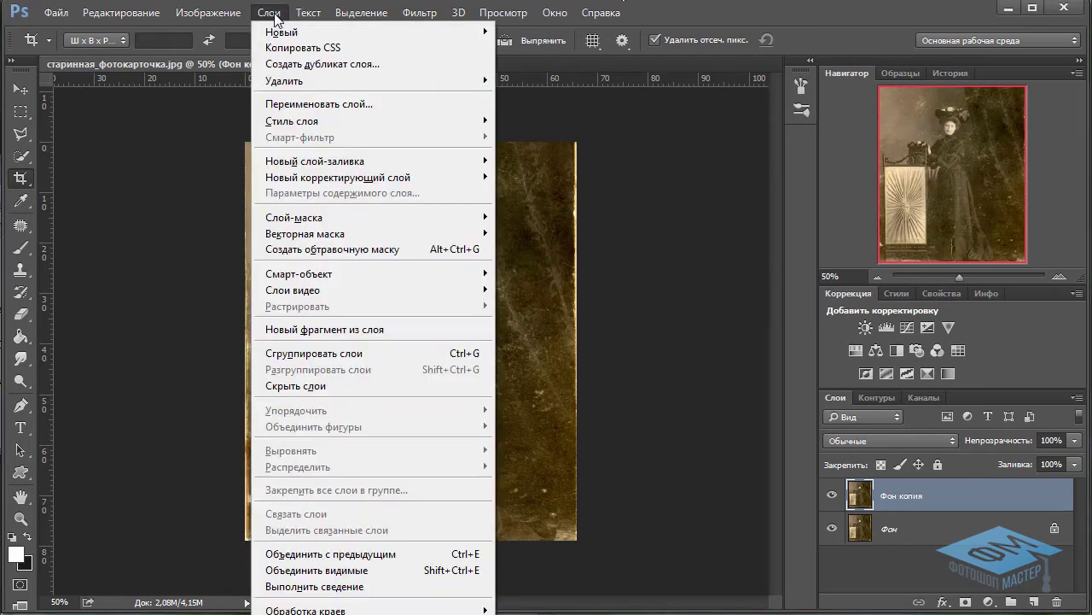
click(546, 295)
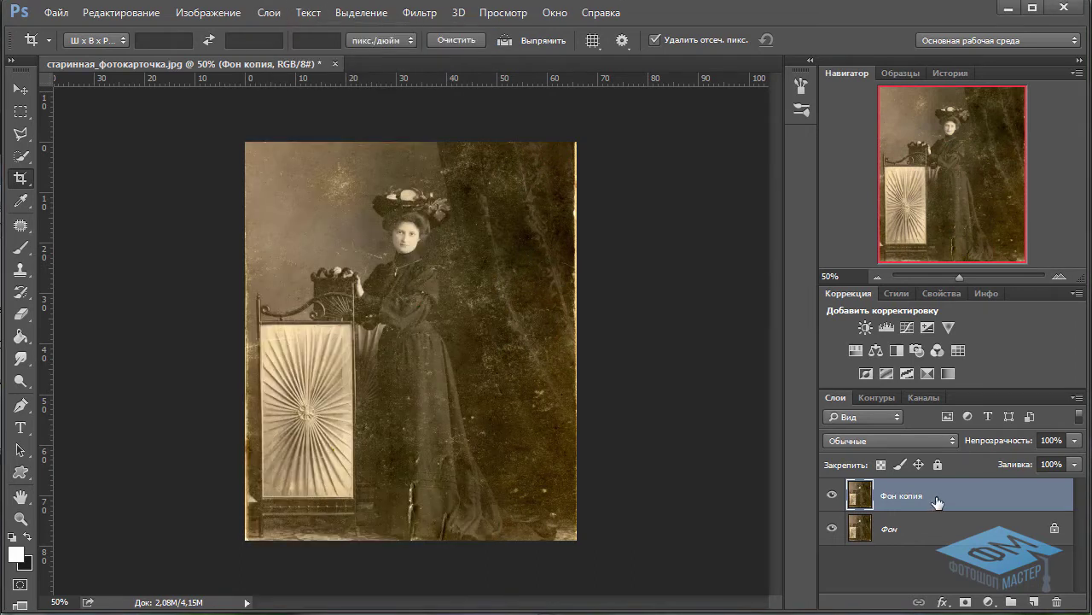
key(ctrl+j)
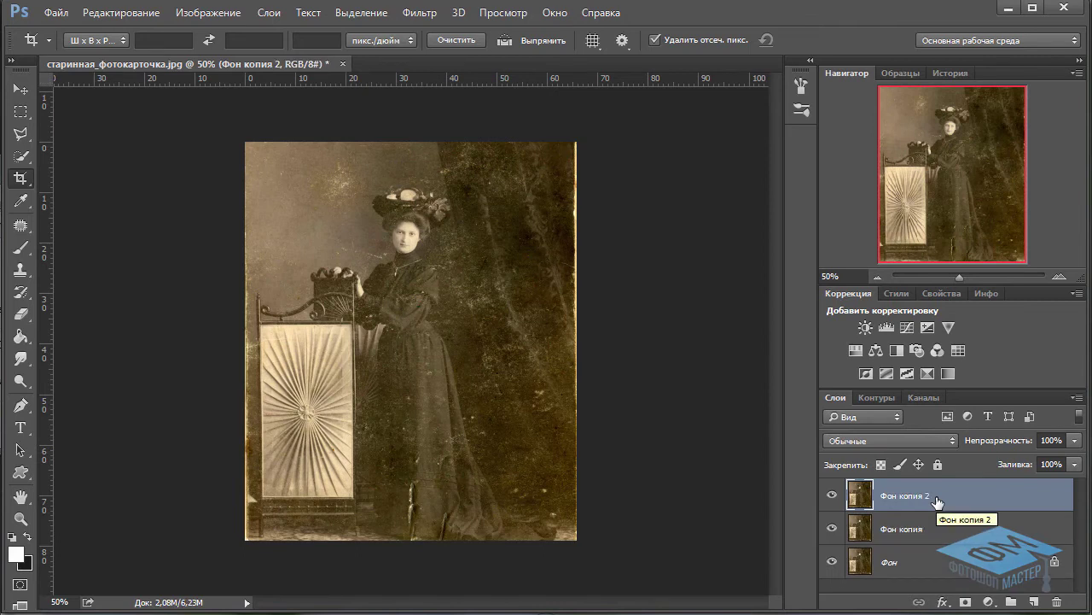
double_click(911, 495)
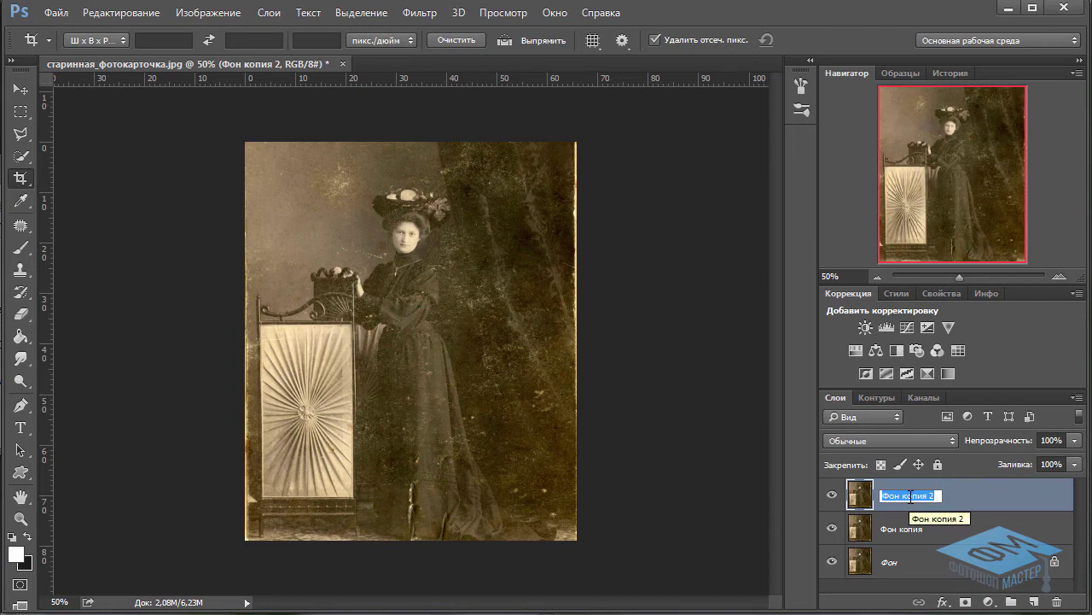
text(шум)
key(Return)
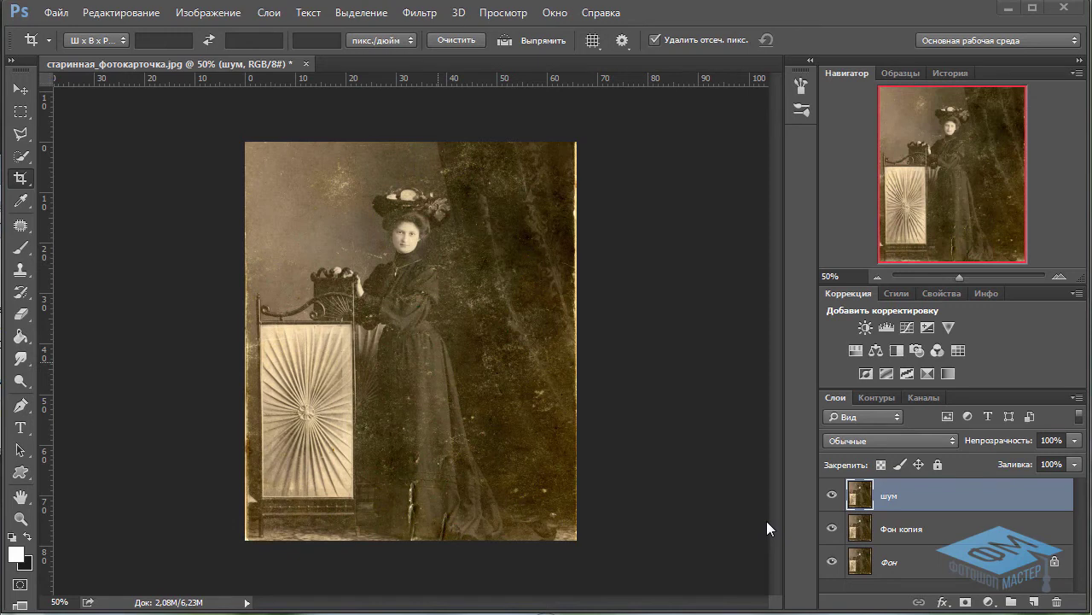
- Zoom to 100% and set Dust & Scratches to radius 1, threshold 15, comparing with preview off
drag(962, 277, 970, 275)
drag(968, 166, 954, 139)
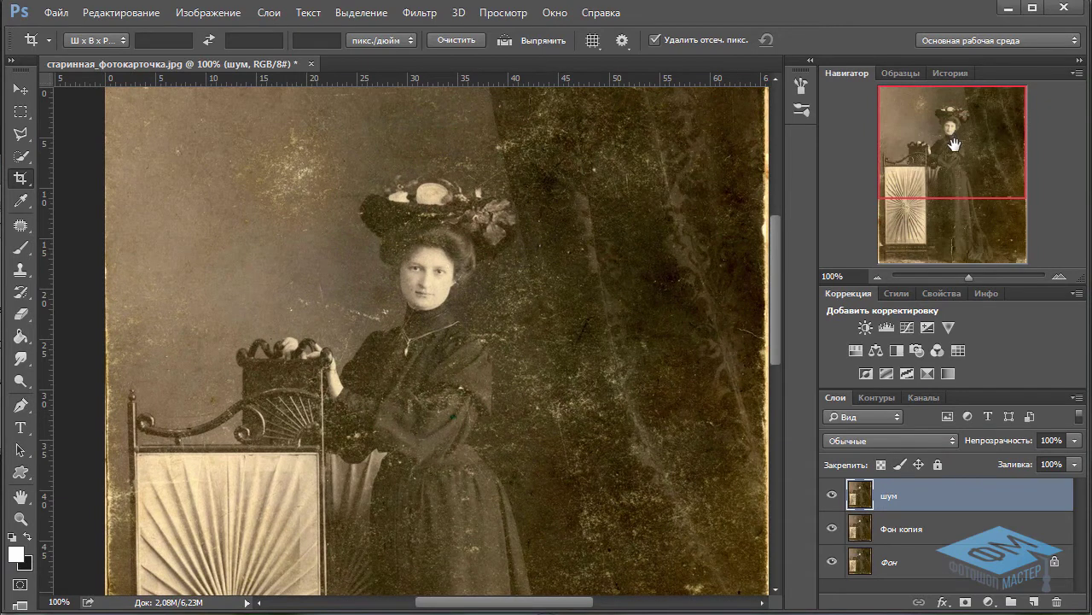
click(438, 17)
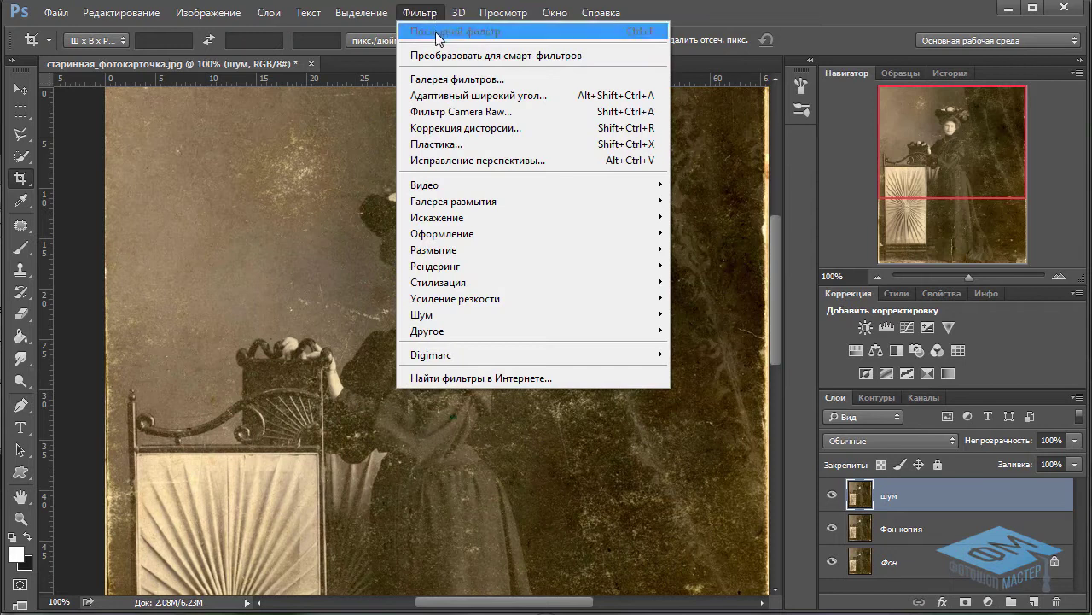
mouse_move(530, 314)
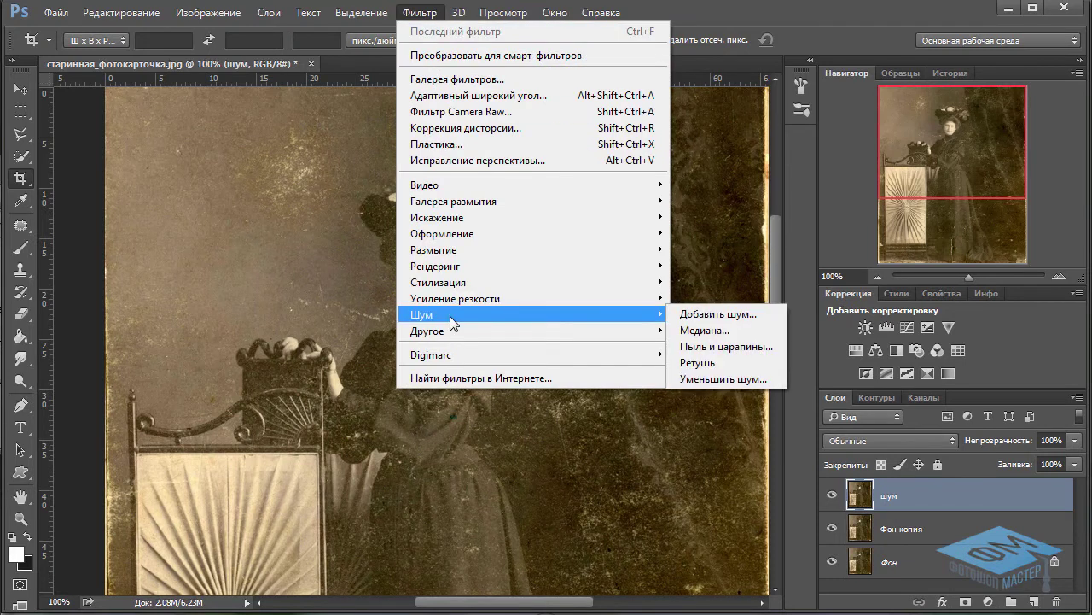
click(712, 347)
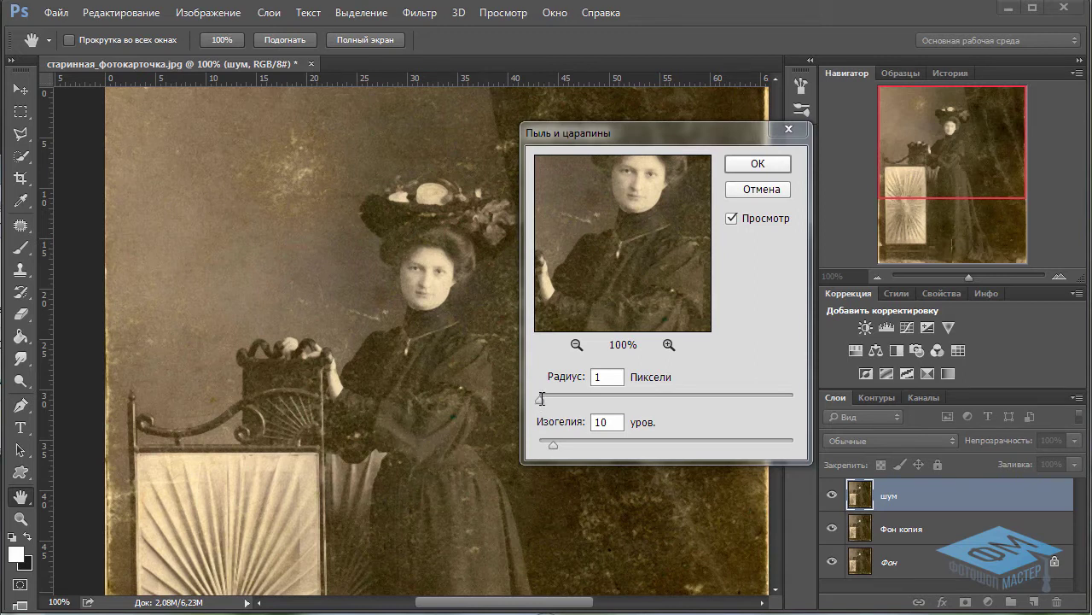
drag(553, 444, 560, 444)
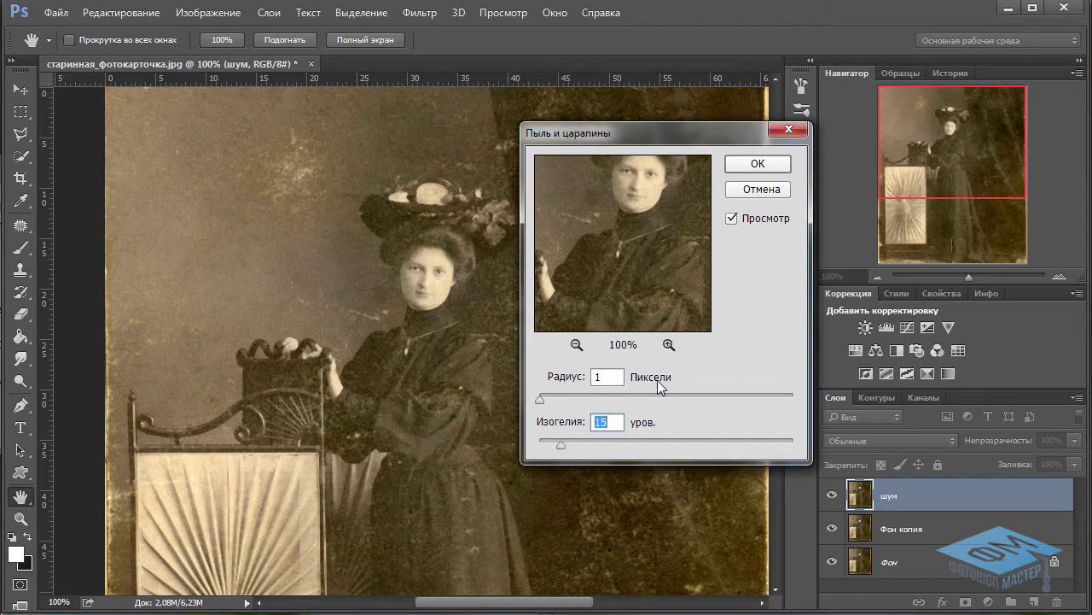
click(733, 217)
click(733, 218)
- Apply Dust & Scratches to шум, then mark and clear the remaining dusty background and waist spots
click(783, 165)
key(c)
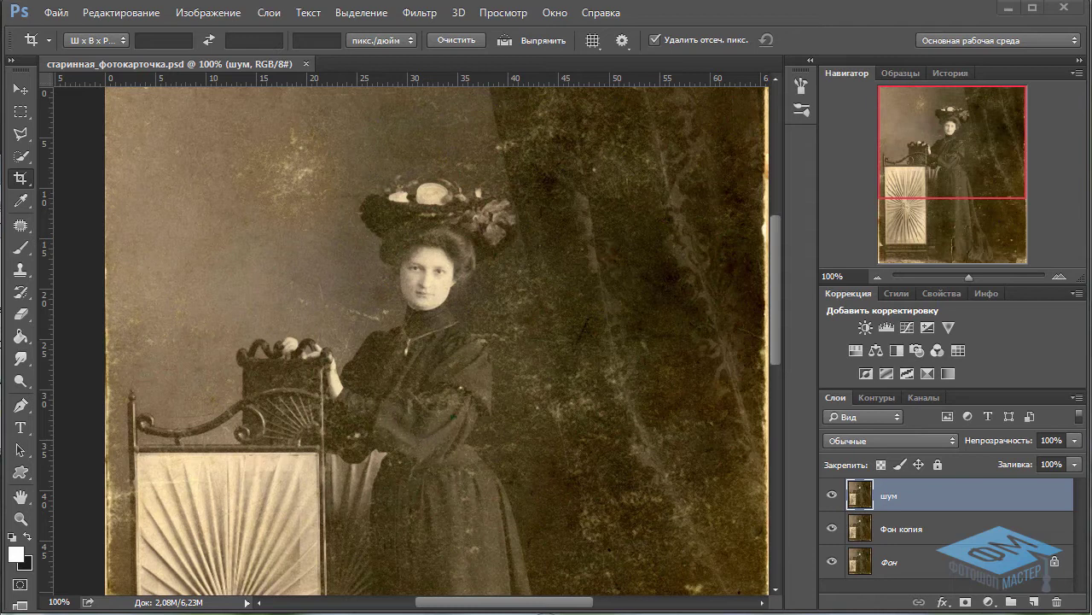
drag(216, 113, 327, 220)
drag(441, 399, 470, 435)
drag(603, 226, 708, 349)
key(Escape)
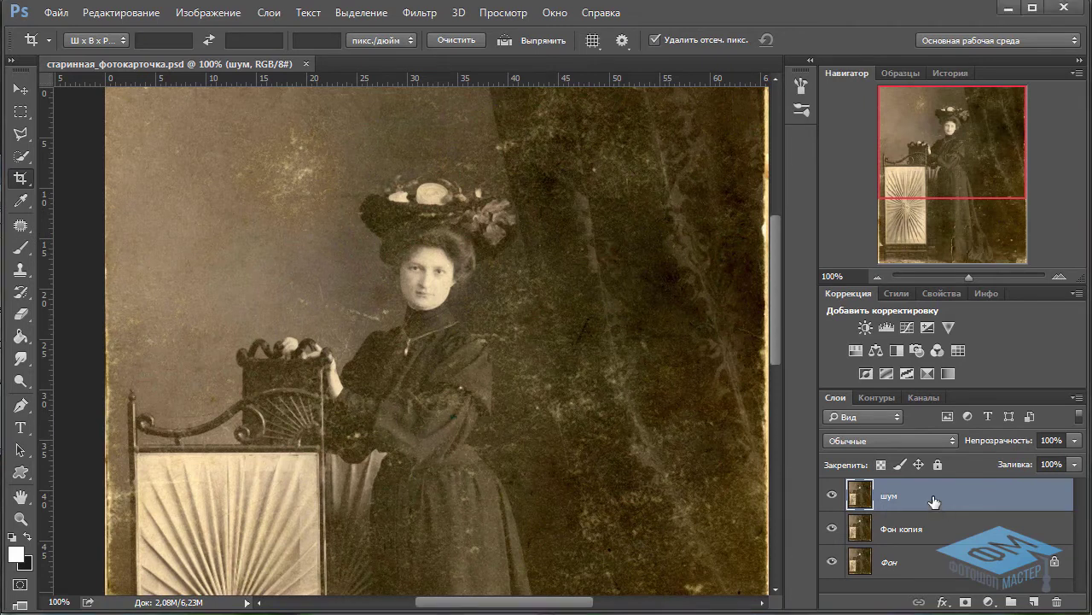
- Duplicate the шум layer with Ctrl+J and rename the copy чб
key(ctrl+j)
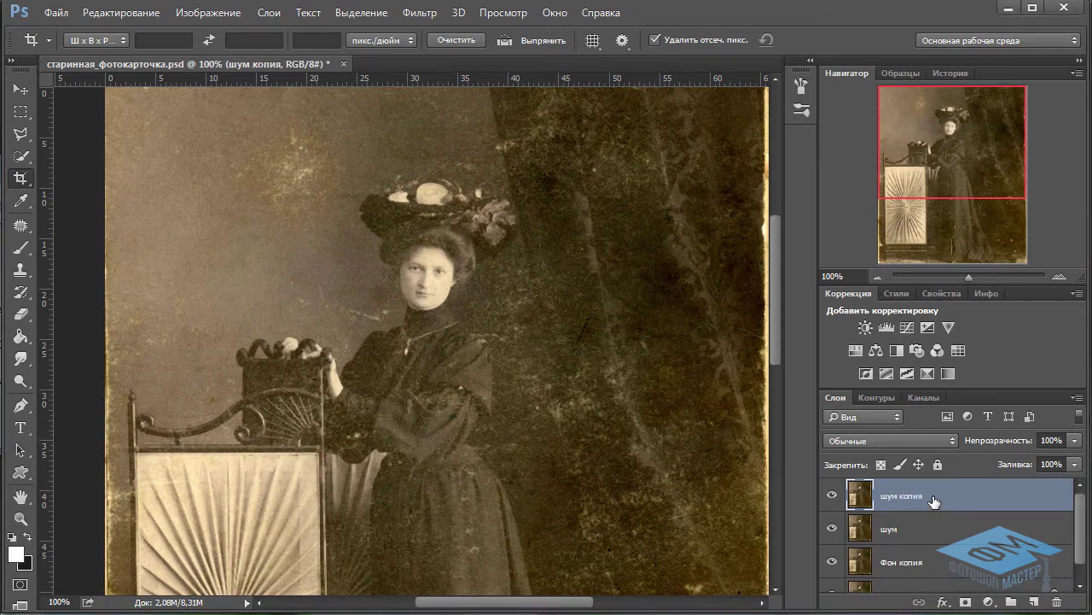
double_click(902, 495)
text(чб)
key(Return)
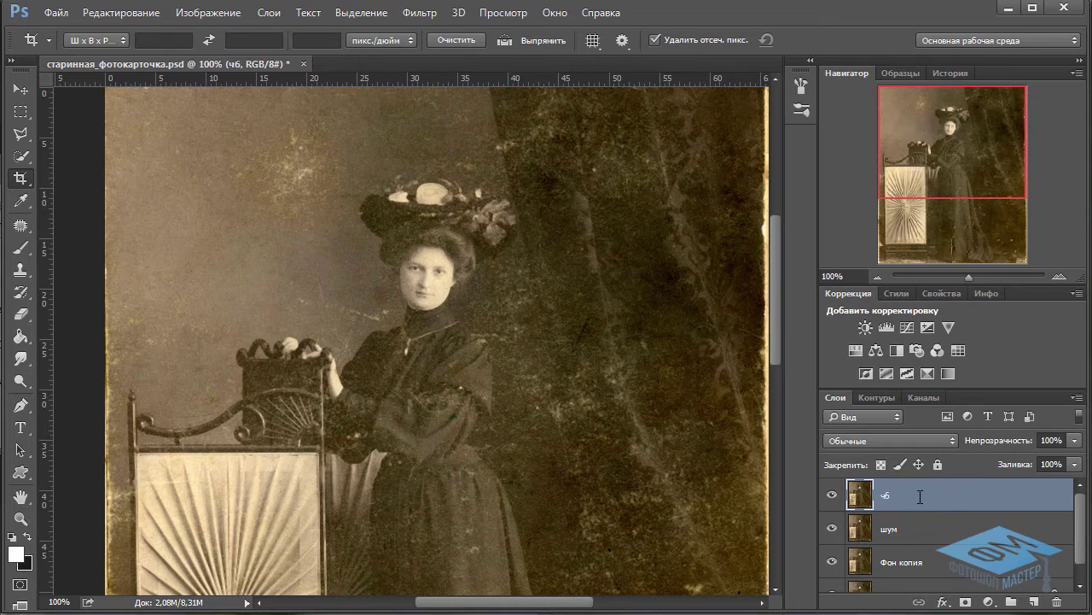
- Desaturate the чб layer via Image > Adjustments so the photo is black and white
click(227, 19)
mouse_move(209, 56)
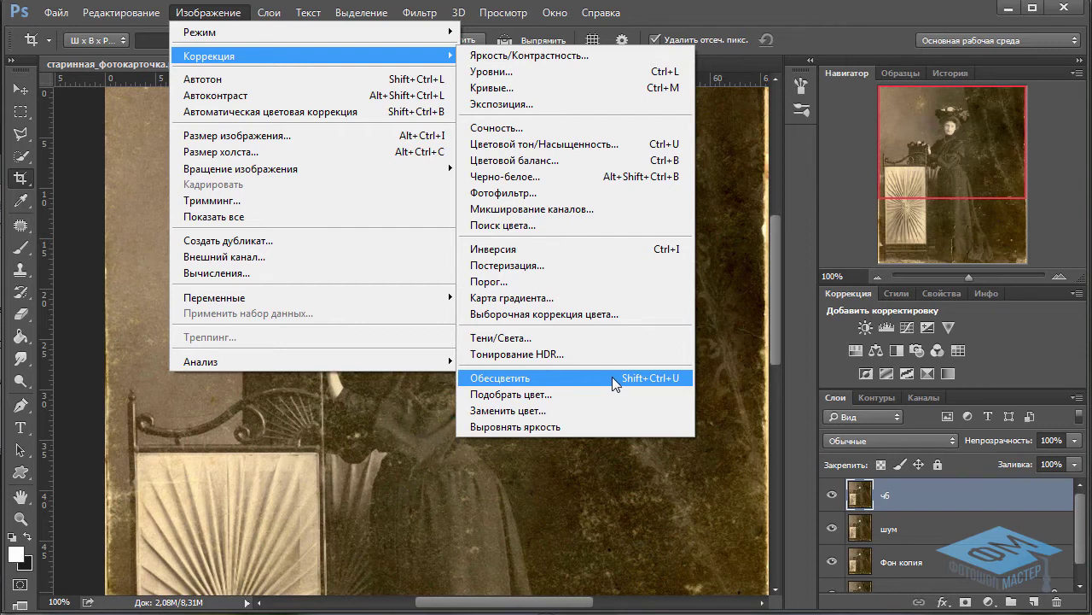
click(612, 376)
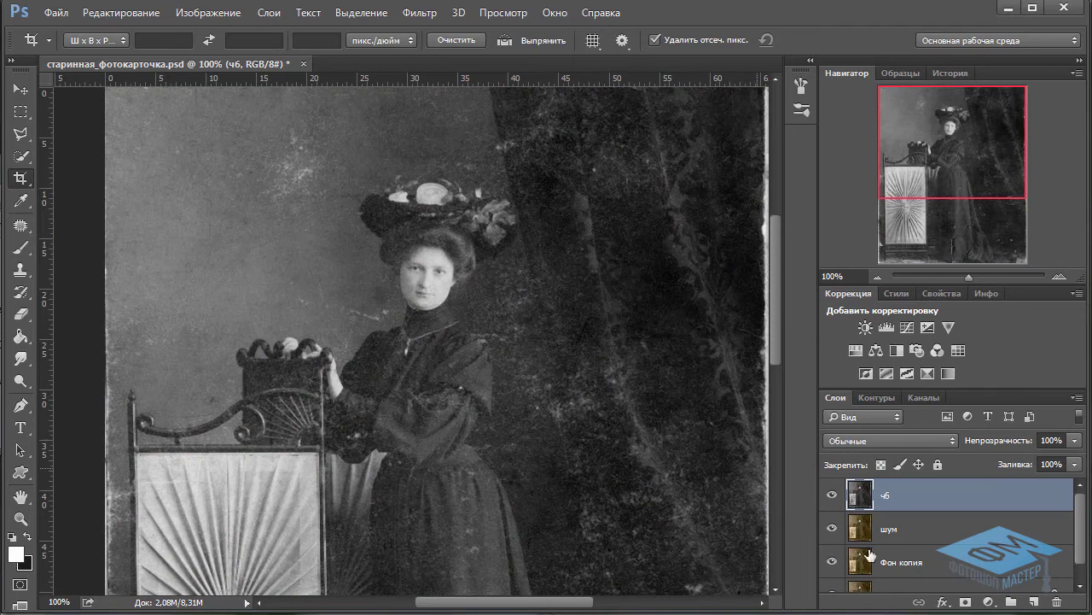
key(j)
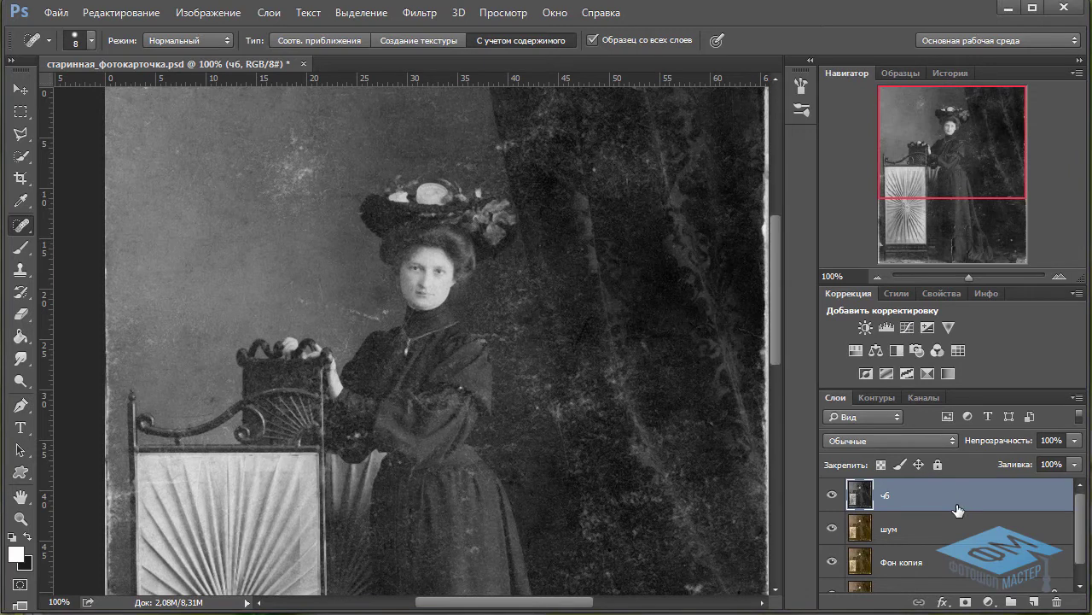
- Duplicate the чб layer and rename the copy Точечная ВК
key(ctrl+j)
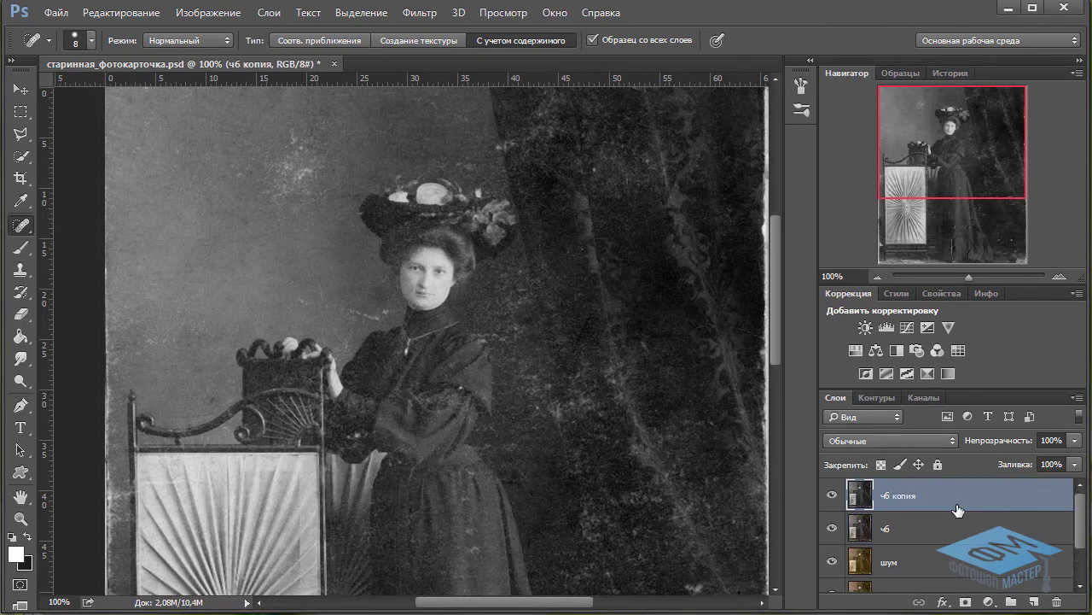
double_click(893, 493)
text(Точечная ВК)
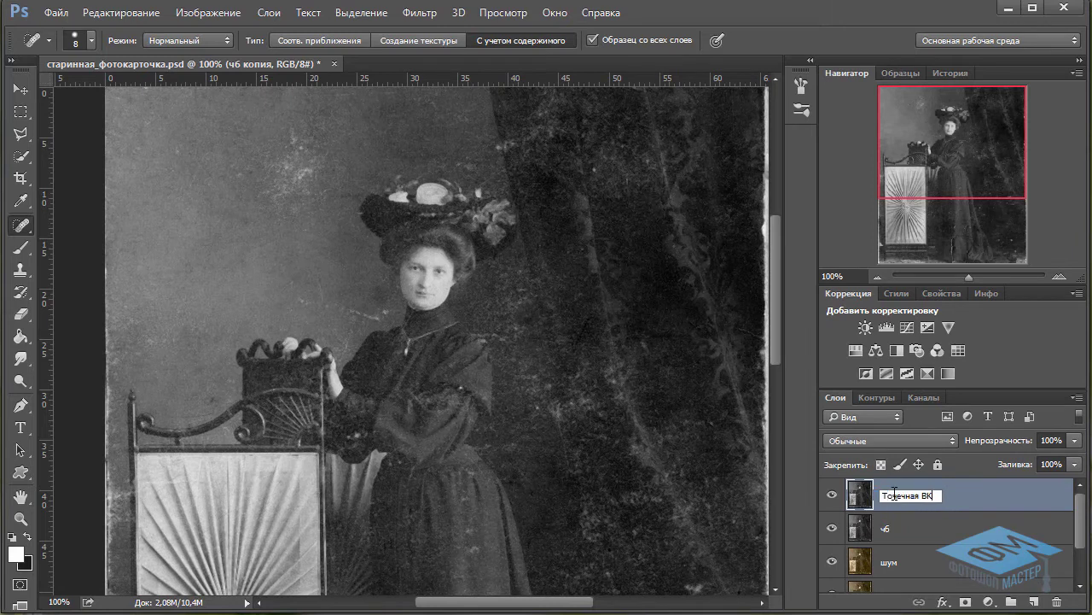
key(Return)
- Choose the Spot Healing Brush and zoom in on the woman's hat and face
right_click(23, 231)
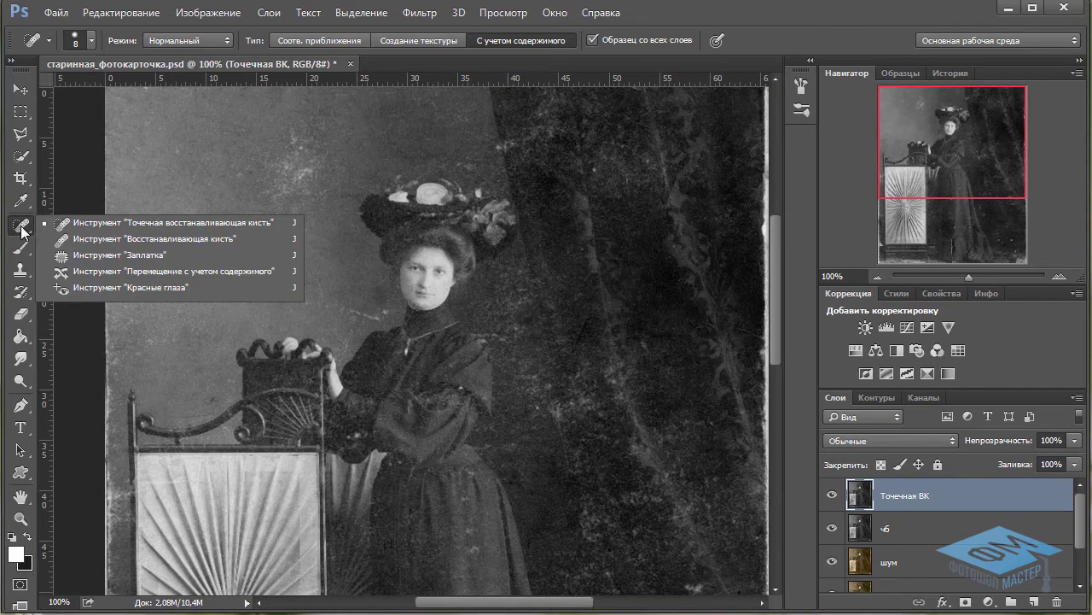
click(67, 227)
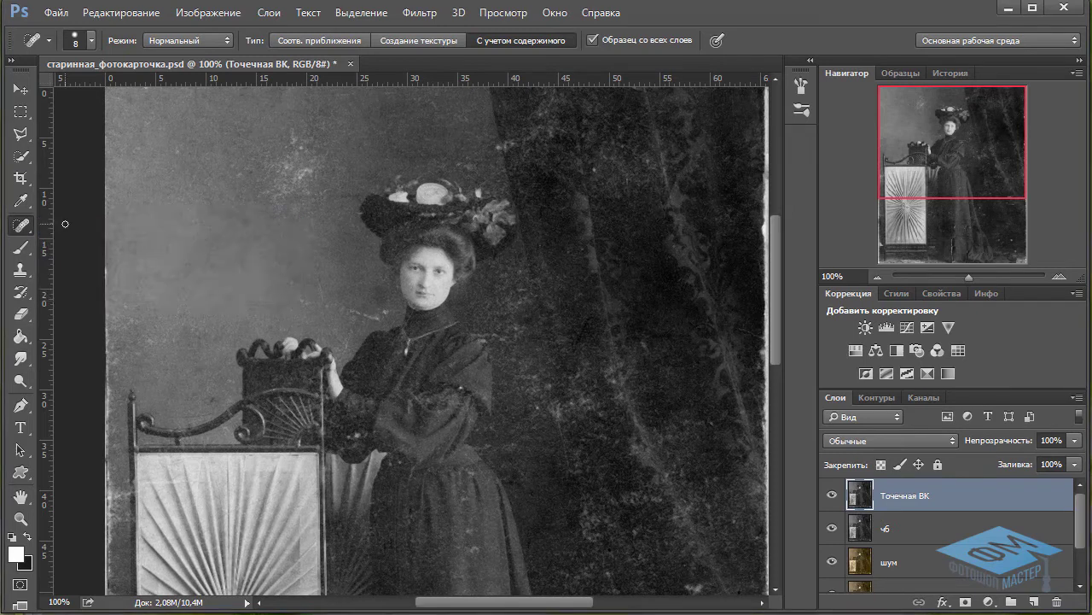
drag(968, 276, 984, 275)
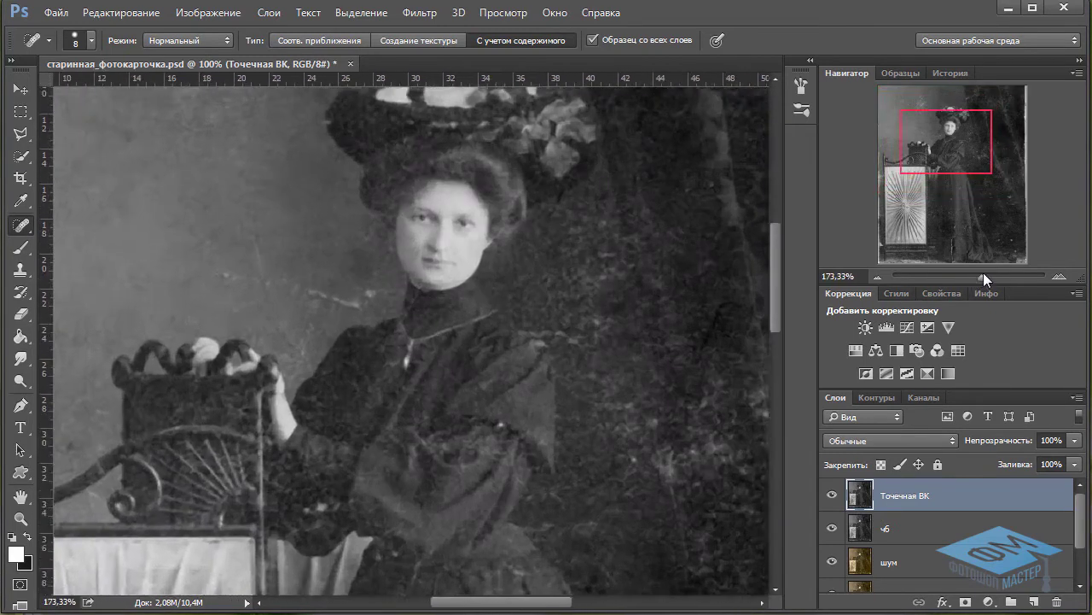
drag(935, 138, 936, 126)
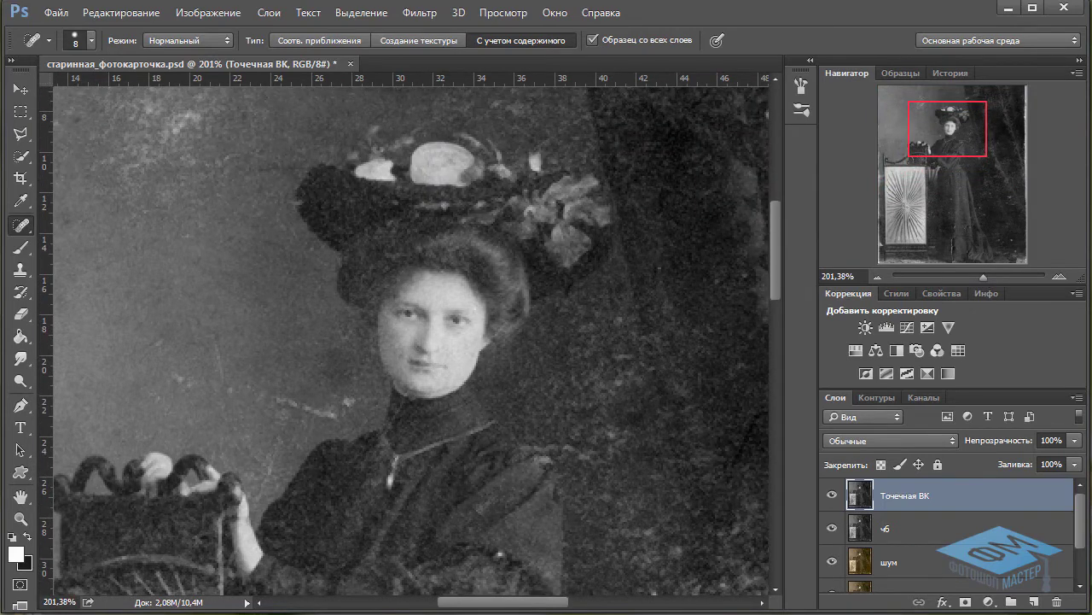
mouse_move(927, 141)
mouse_down()
mouse_move(930, 159)
mouse_move(947, 151)
mouse_move(962, 197)
mouse_move(941, 220)
mouse_move(922, 142)
mouse_up()
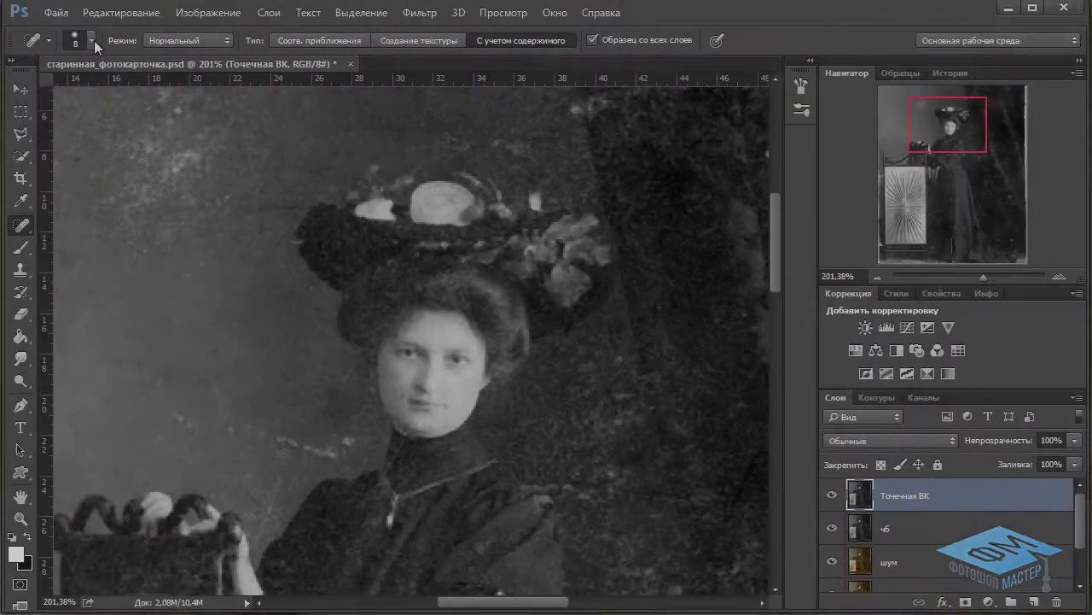
- Lower the Spot Healing Brush hardness to 64% and scroll the view down and right
click(92, 42)
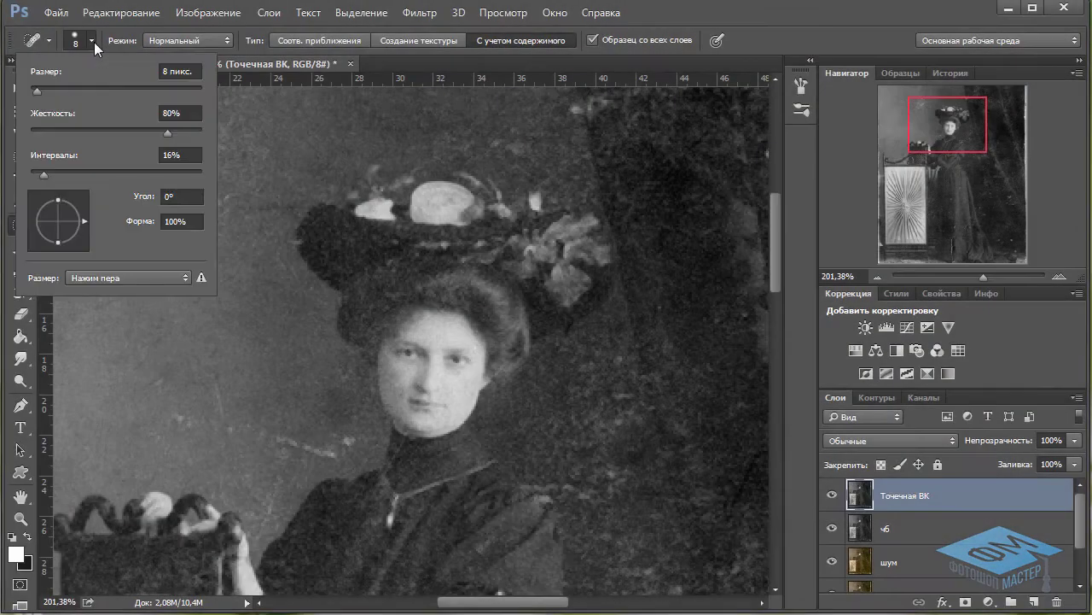
drag(167, 133, 160, 128)
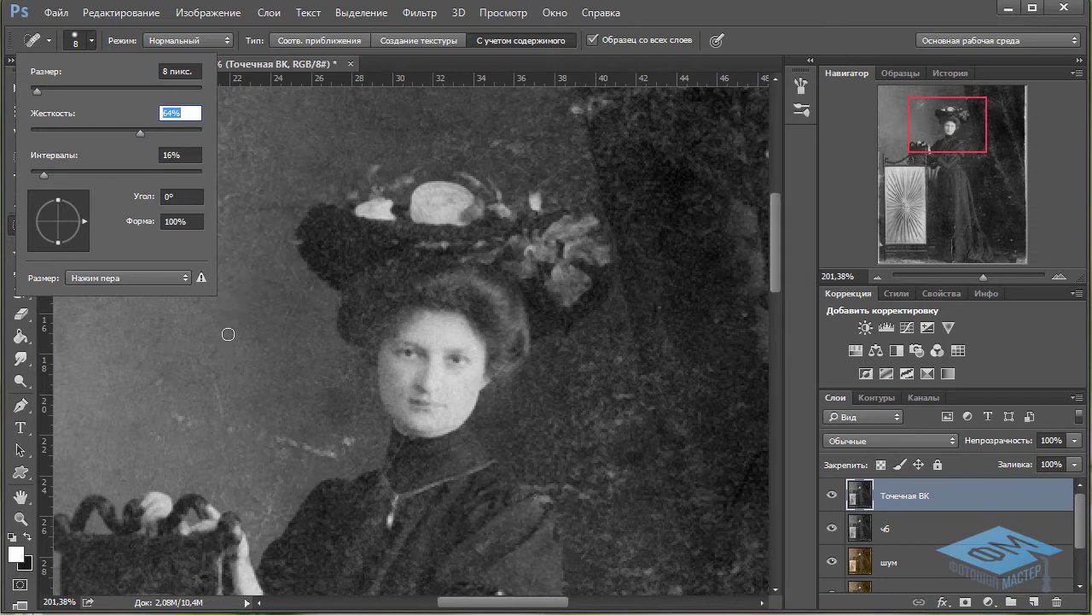
click(91, 40)
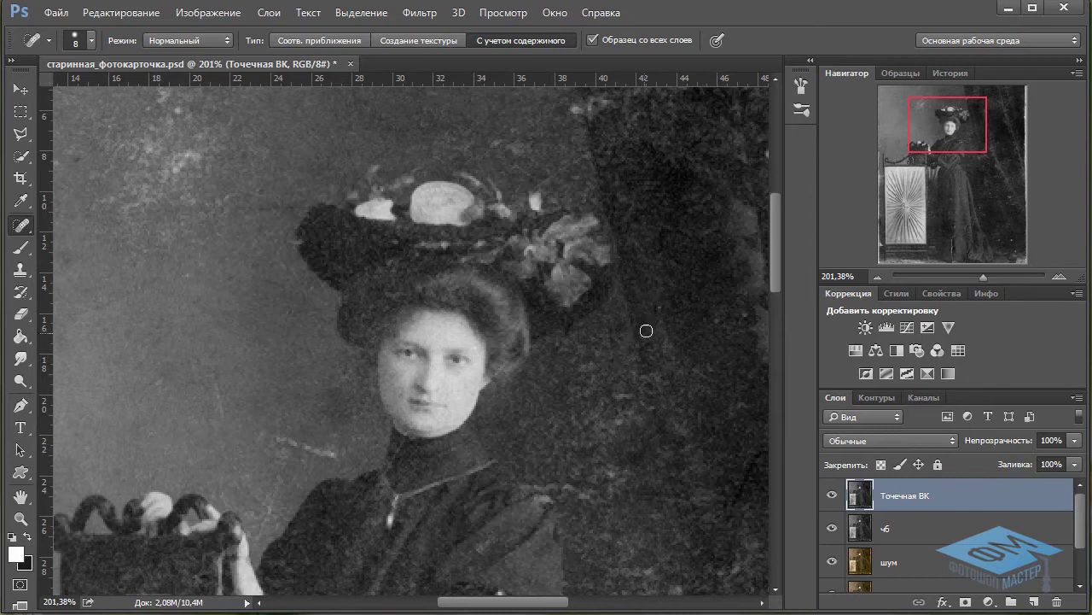
scroll(500, 141, down, 5)
scroll(468, 351, right, 2)
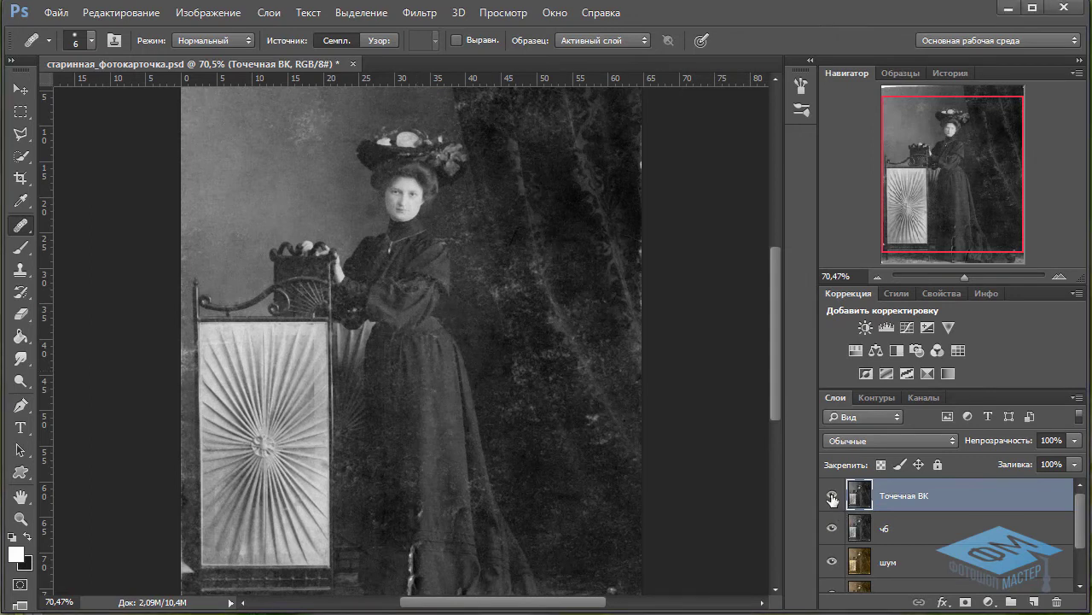
- Hide and re-show the Точечная ВК layer to compare the photo with and without spot-healing fixes
click(832, 499)
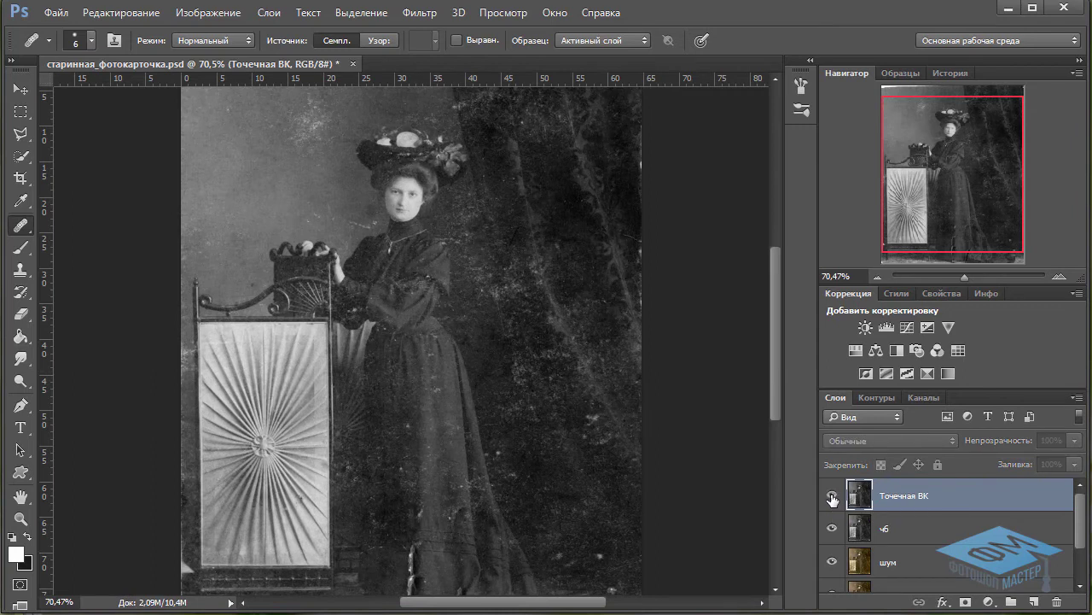
click(832, 497)
click(832, 499)
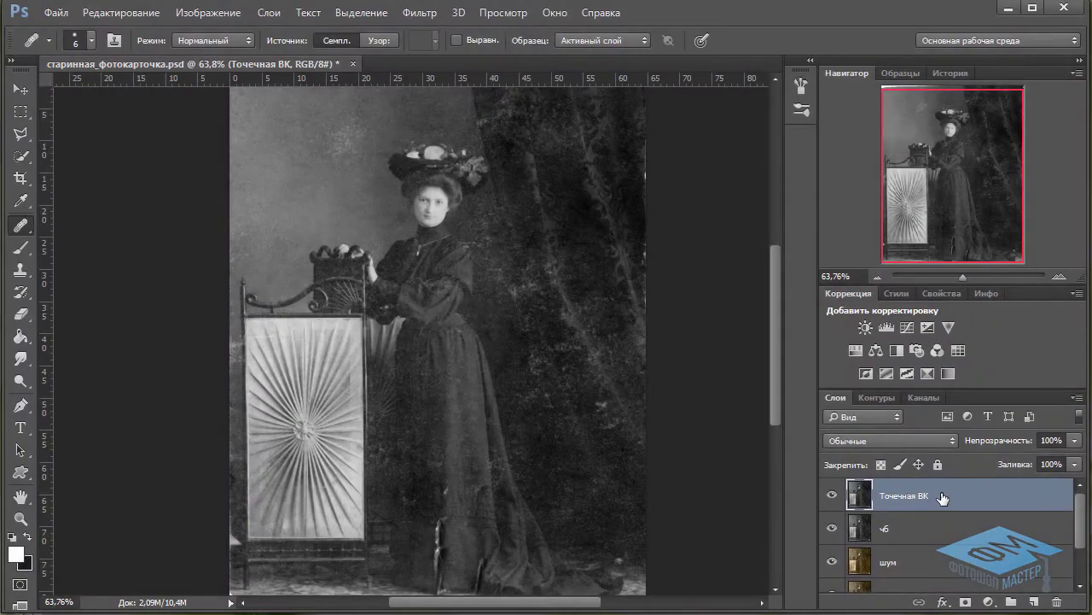
- Duplicate the layer as 'Восстанавливающая кисть' and switch to the regular Healing Brush
key(ctrl+j)
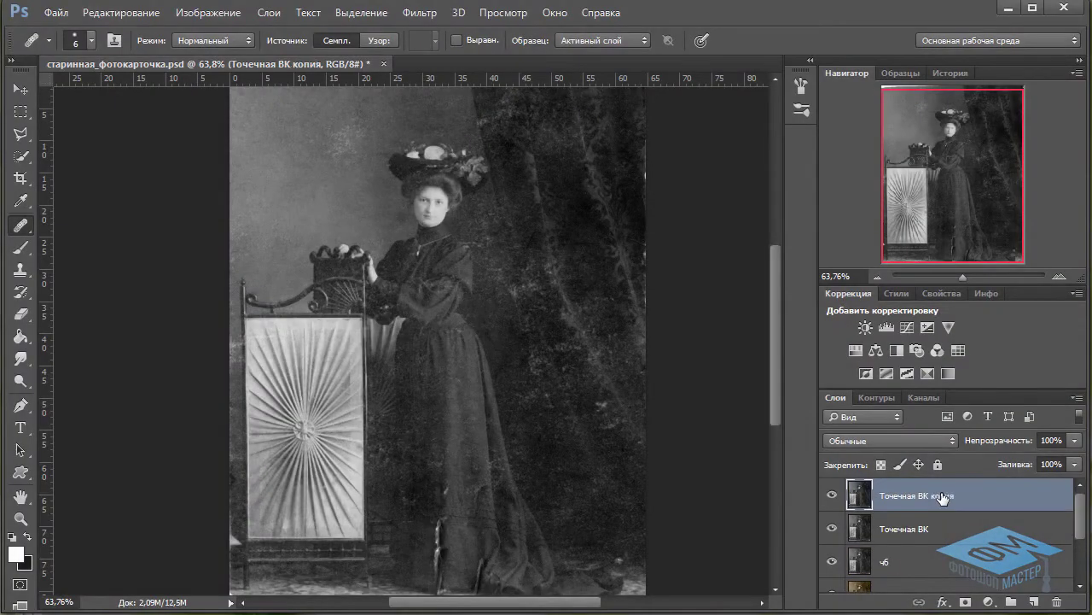
double_click(923, 499)
text(Восстанавливающая кисть)
key(Return)
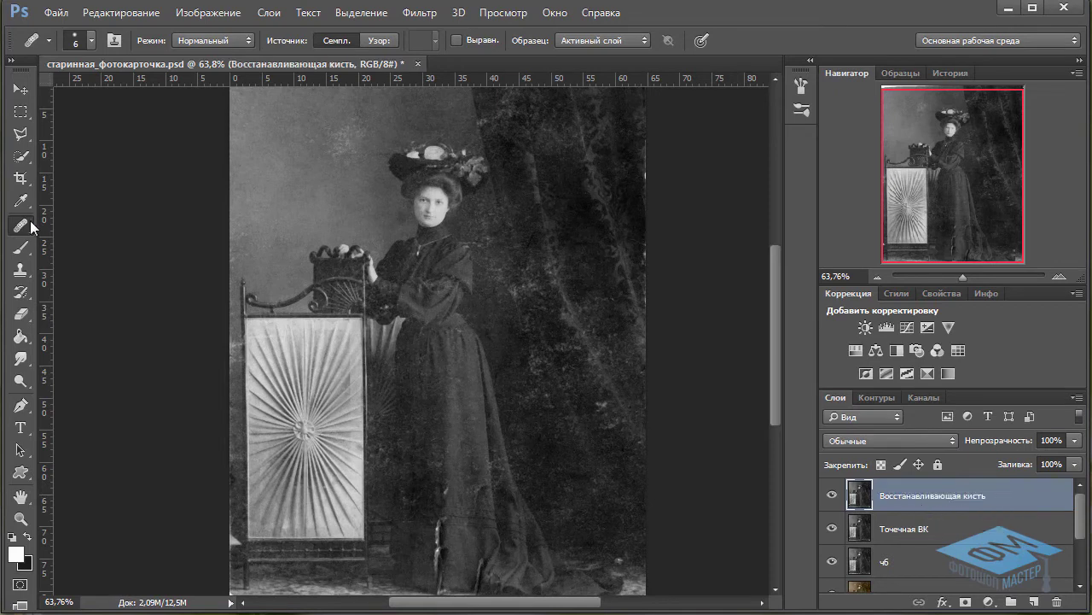
right_click(32, 226)
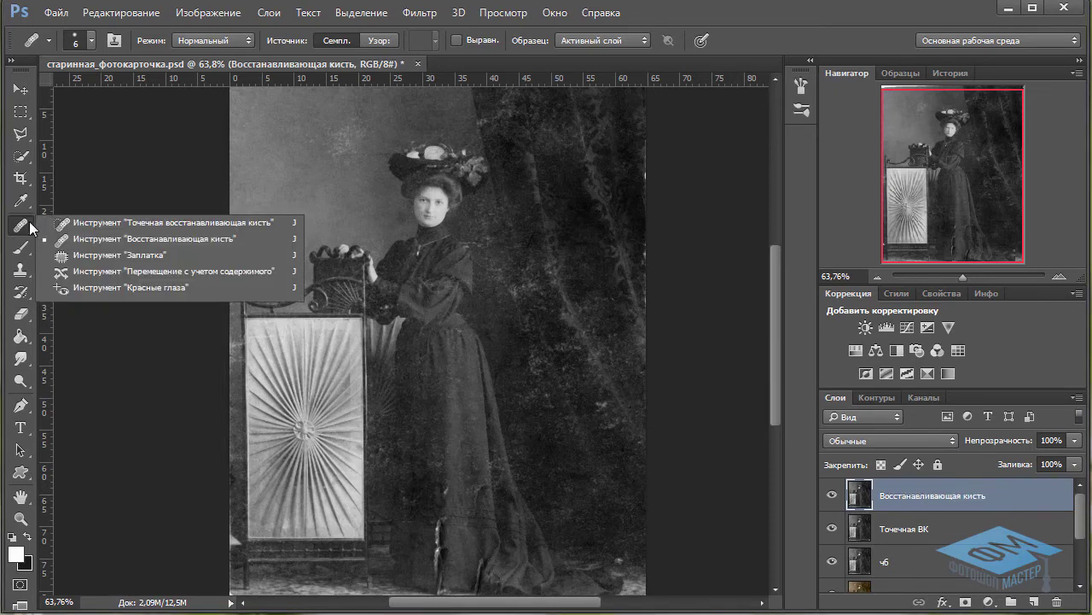
click(107, 240)
- Zoom in on the woman and set the 6 px healing brush to 69% hardness
scroll(419, 197, up, 3)
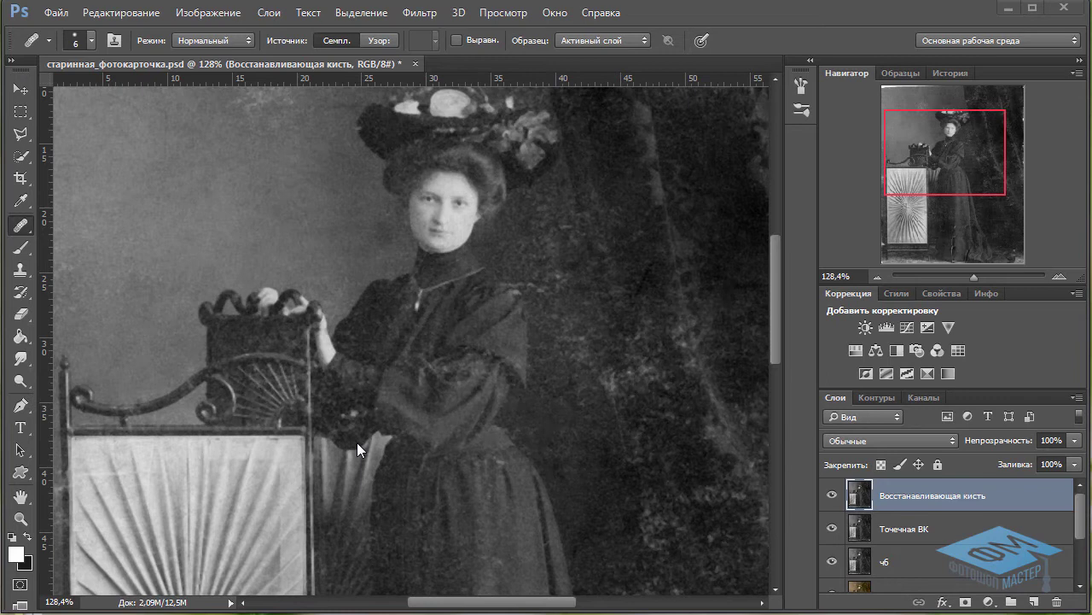
click(93, 40)
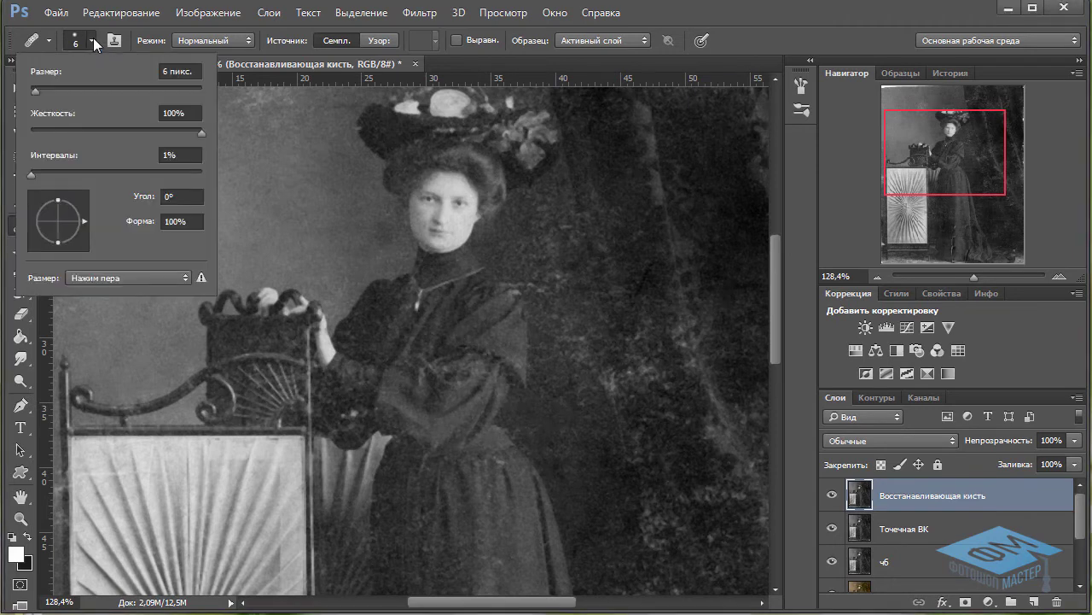
drag(200, 132, 198, 133)
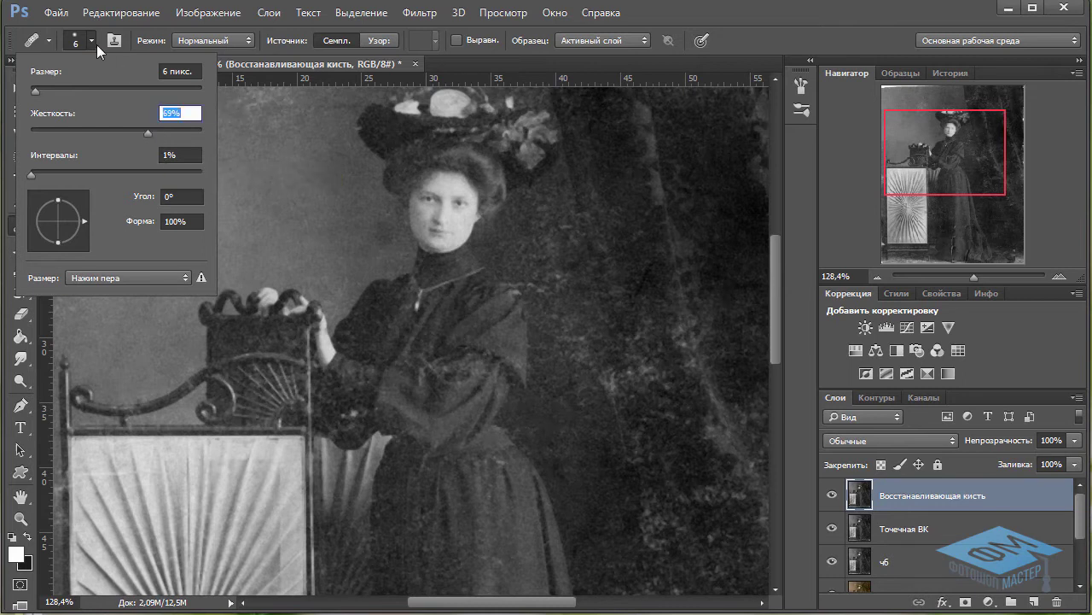
key(Return)
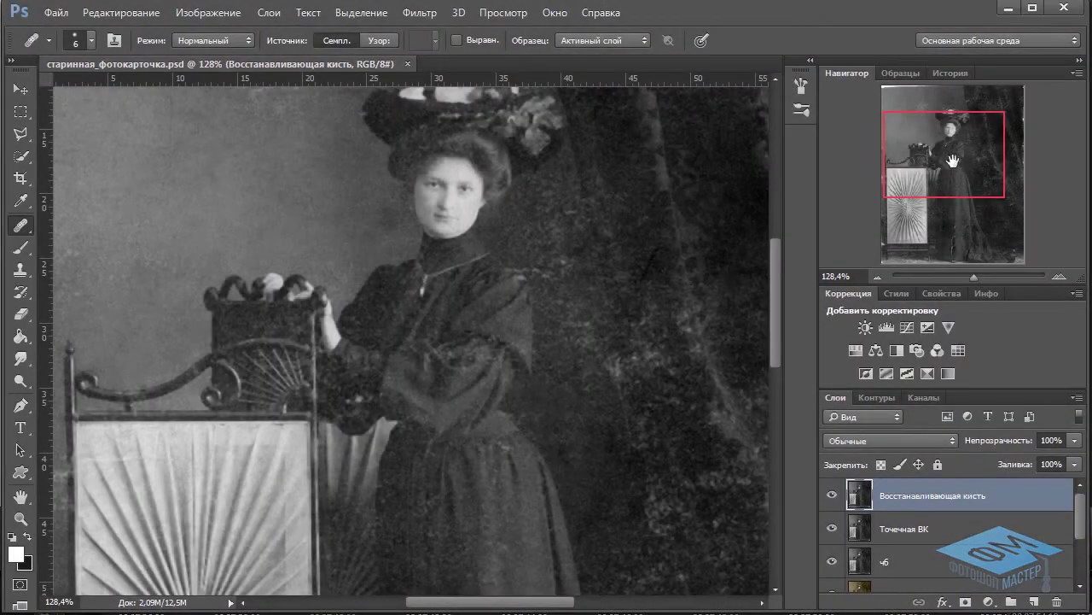
- Heal the bright spots and specks on the dark skirt, then save the file
drag(952, 168, 954, 215)
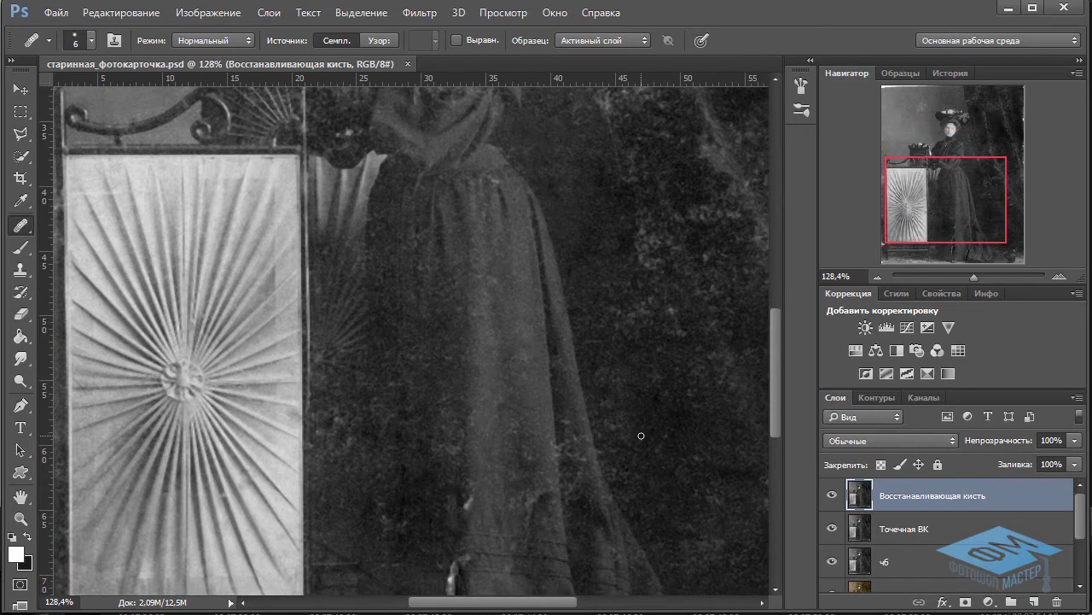
scroll(498, 545, up, 3)
scroll(498, 545, up, 1)
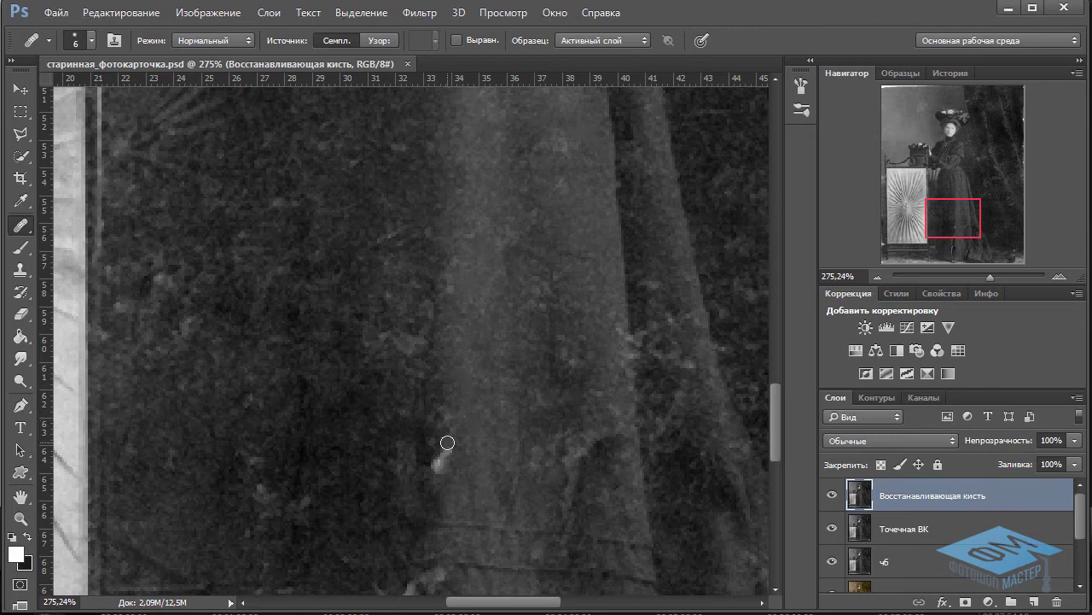
drag(447, 442, 452, 454)
drag(436, 458, 441, 468)
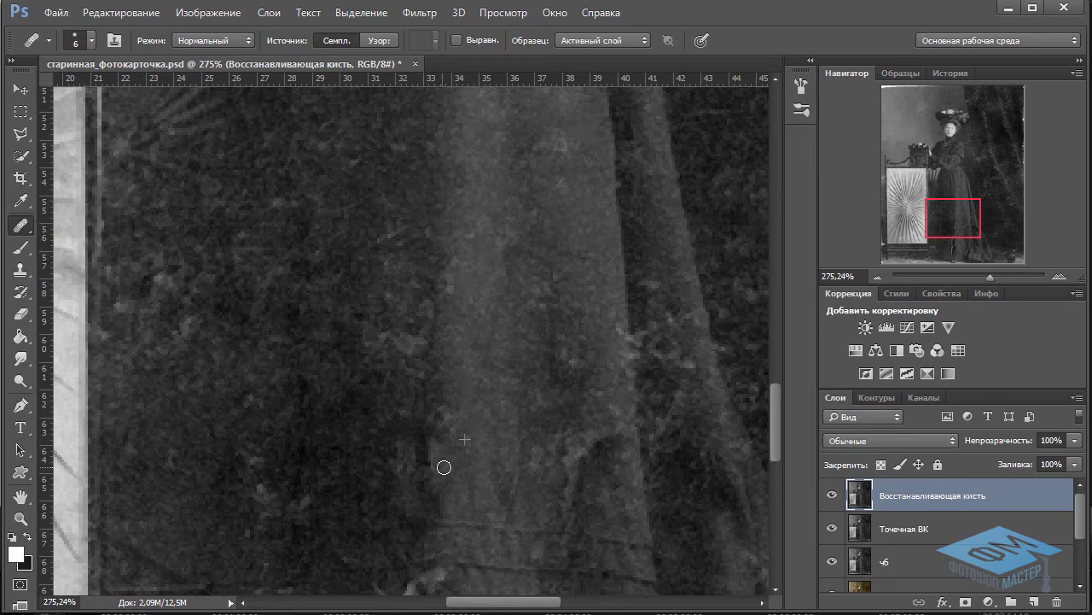
drag(440, 450, 427, 488)
key(ctrl+s)
- Heal further marks lower on the skirt from a clean sampled source
drag(637, 268, 637, 328)
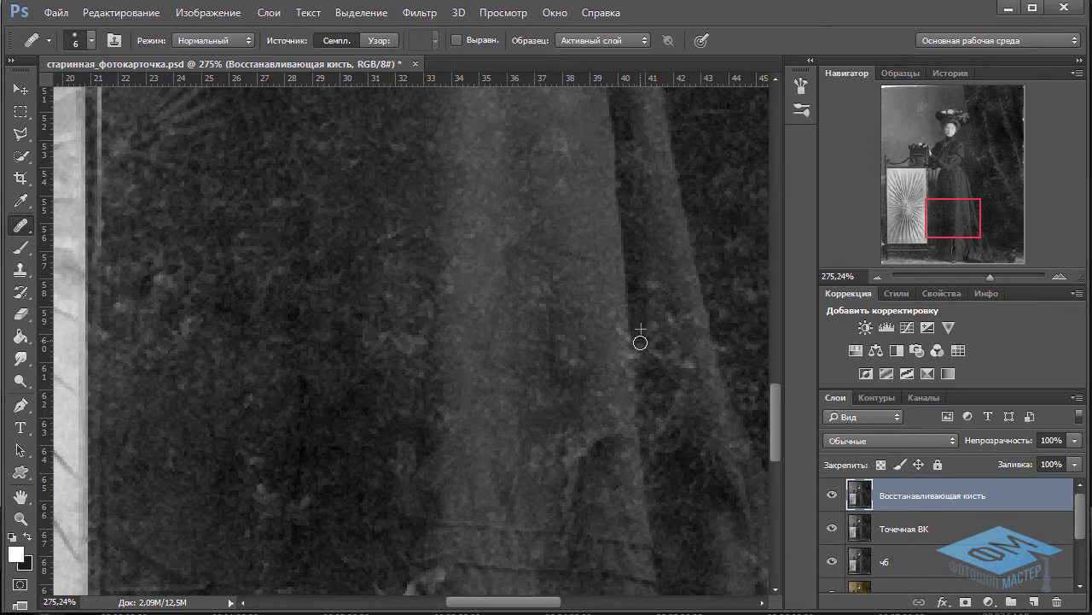
drag(637, 307, 645, 364)
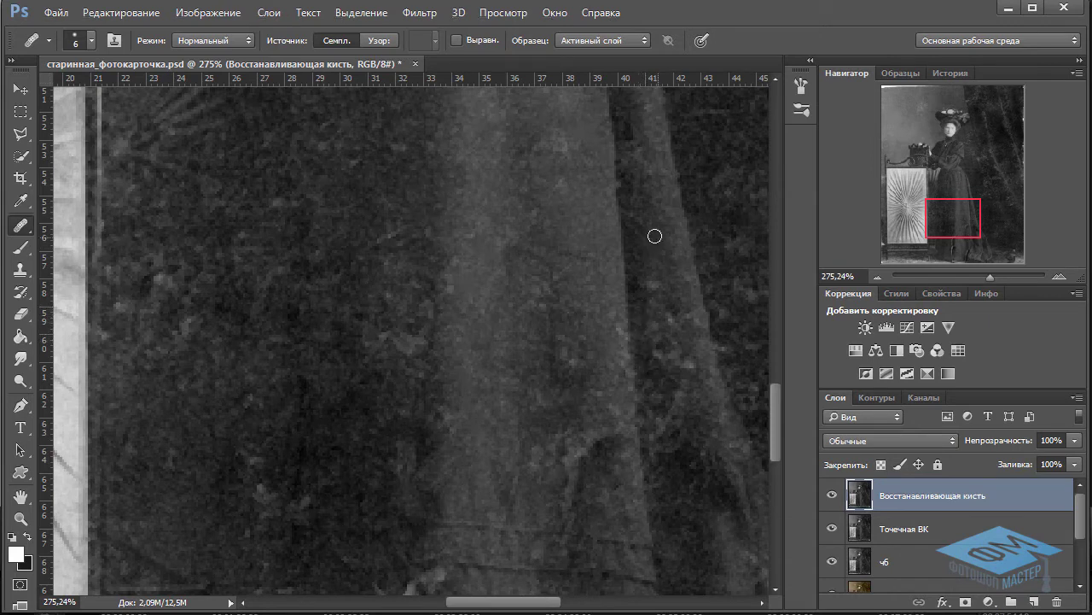
alt+click(642, 261)
drag(651, 303, 649, 327)
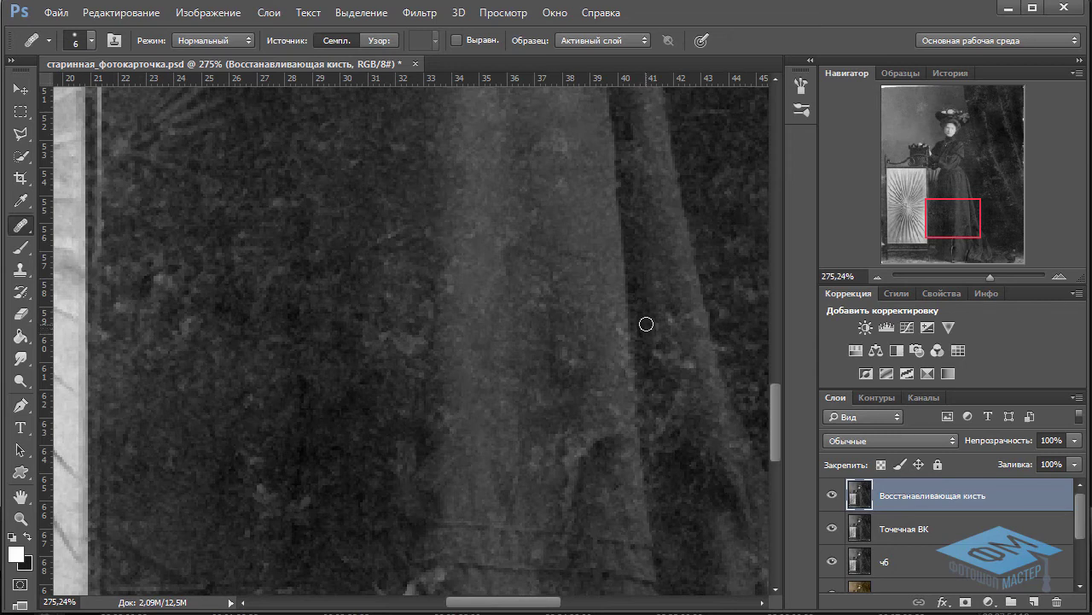
drag(658, 361, 574, 265)
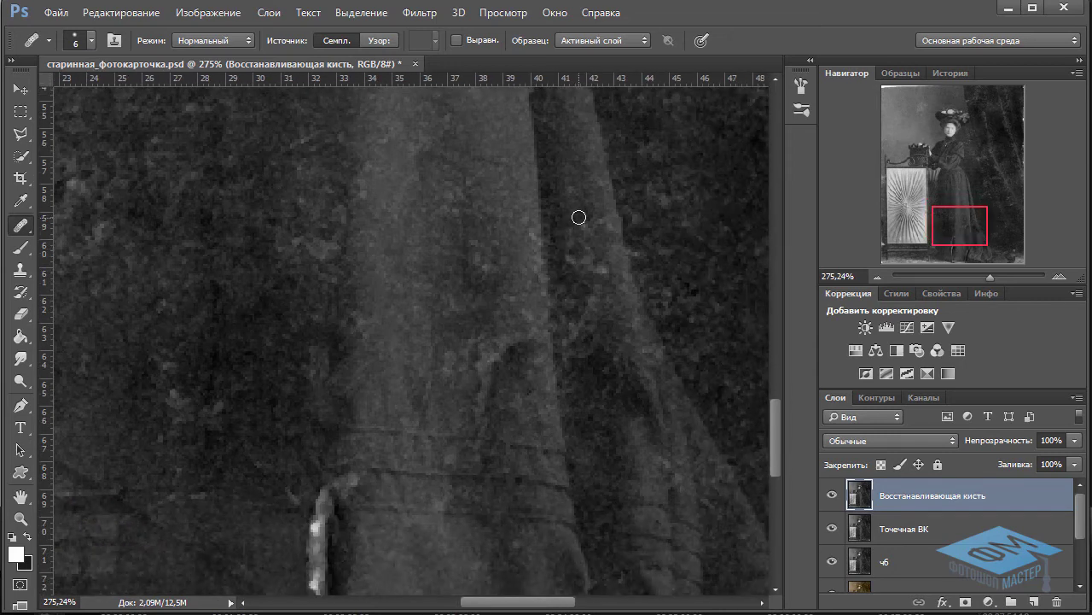
- Heal small spots and the fold edge on the skirt, working down toward the hem
drag(578, 216, 586, 198)
drag(563, 271, 568, 303)
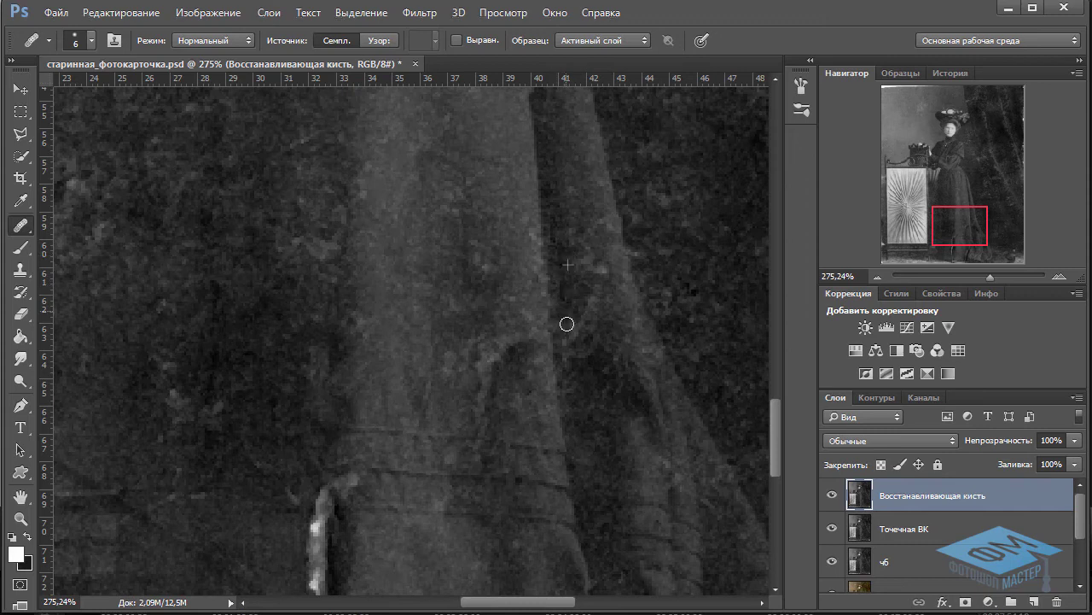
mouse_move(570, 312)
mouse_down()
mouse_move(567, 363)
mouse_move(598, 254)
mouse_up()
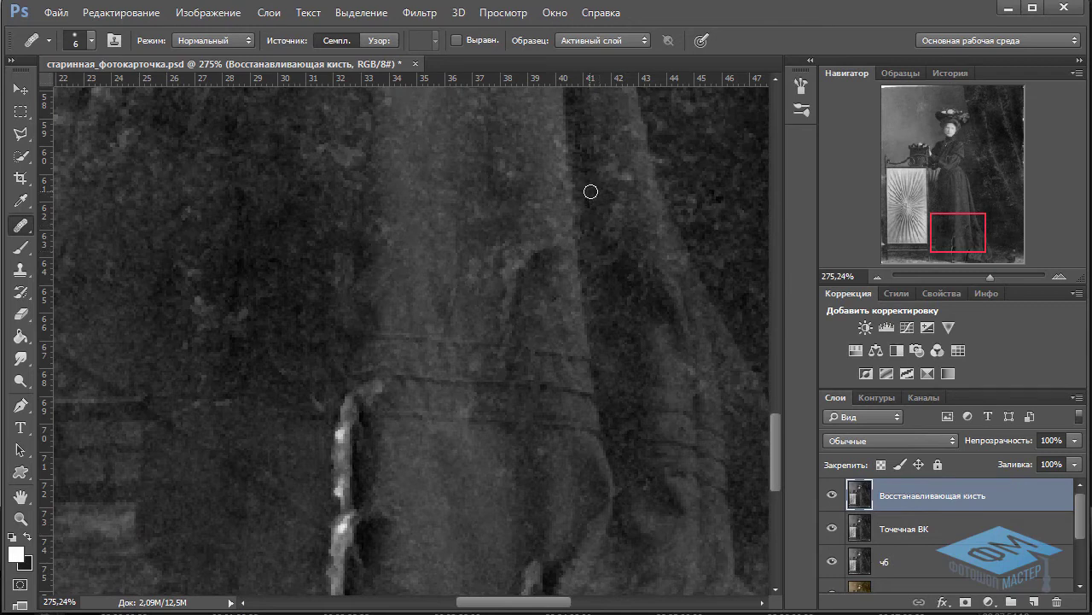
mouse_move(590, 210)
mouse_down()
mouse_move(575, 174)
mouse_move(582, 371)
mouse_move(573, 296)
mouse_up()
drag(579, 354, 576, 324)
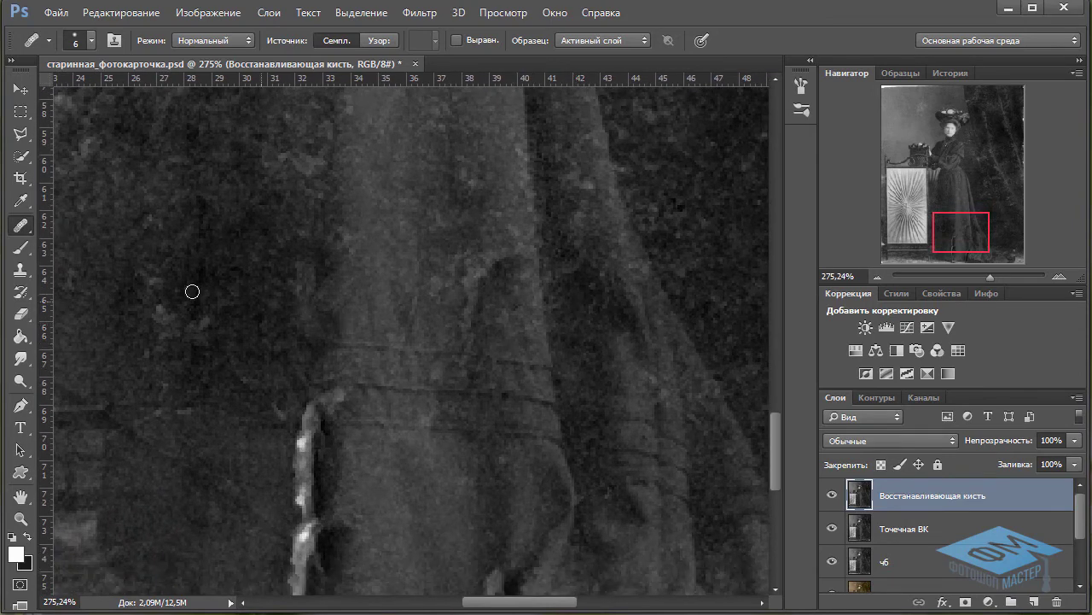
- Heal background specks left of the skirt and a seam mark, then toggle the layer to compare
alt+click(478, 134)
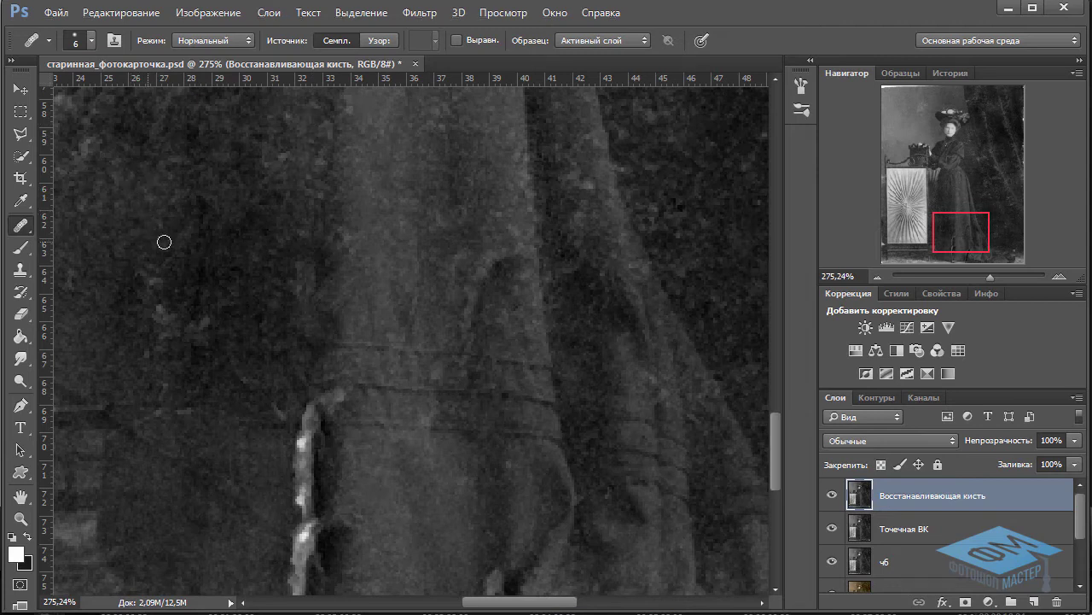
alt+click(207, 264)
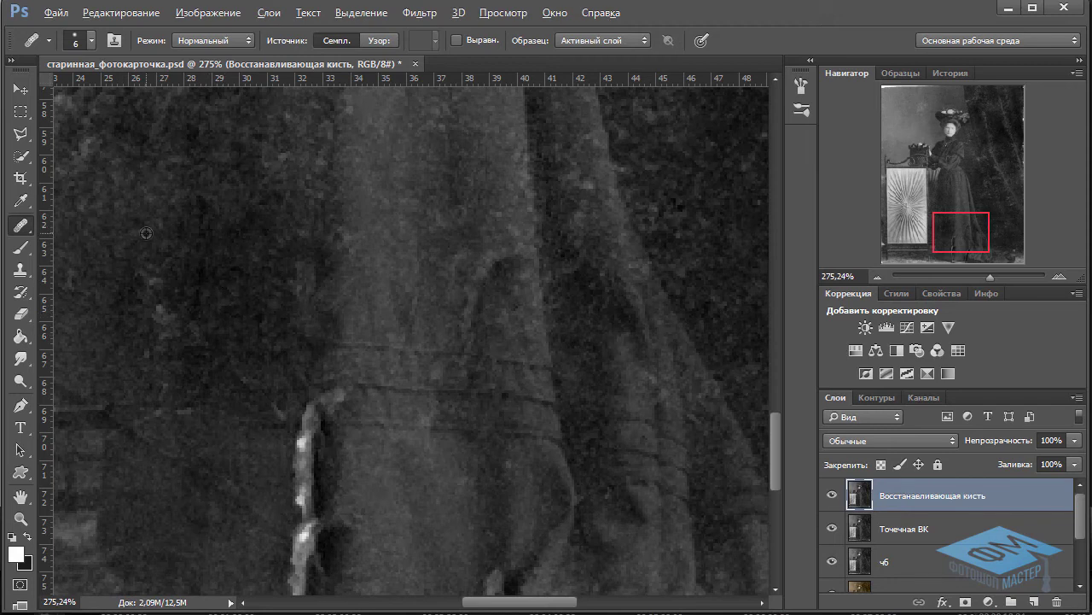
alt+click(162, 284)
drag(172, 347, 151, 325)
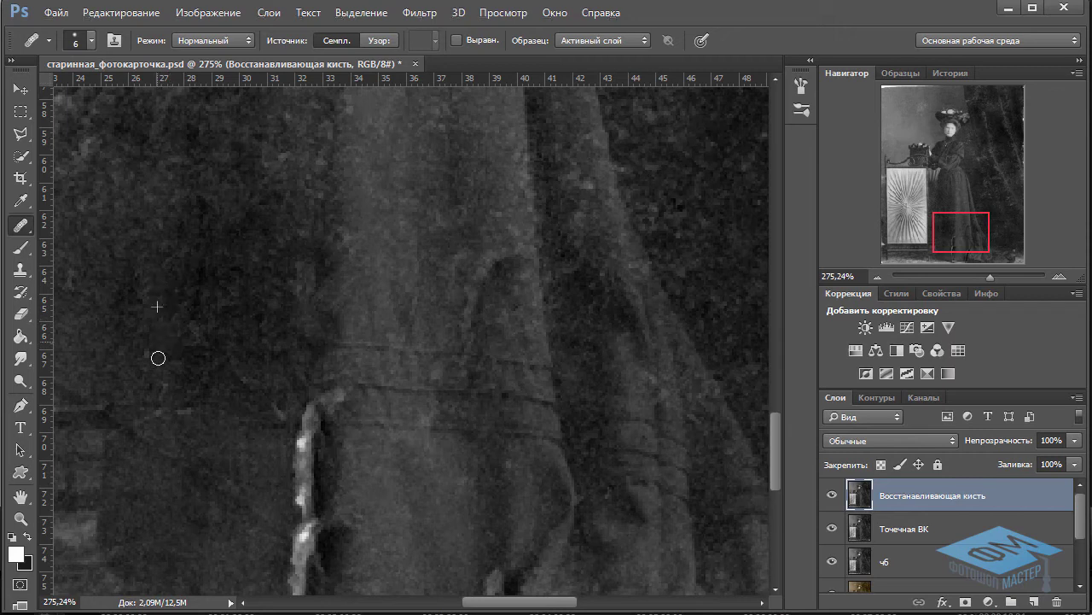
alt+click(151, 326)
alt+click(419, 407)
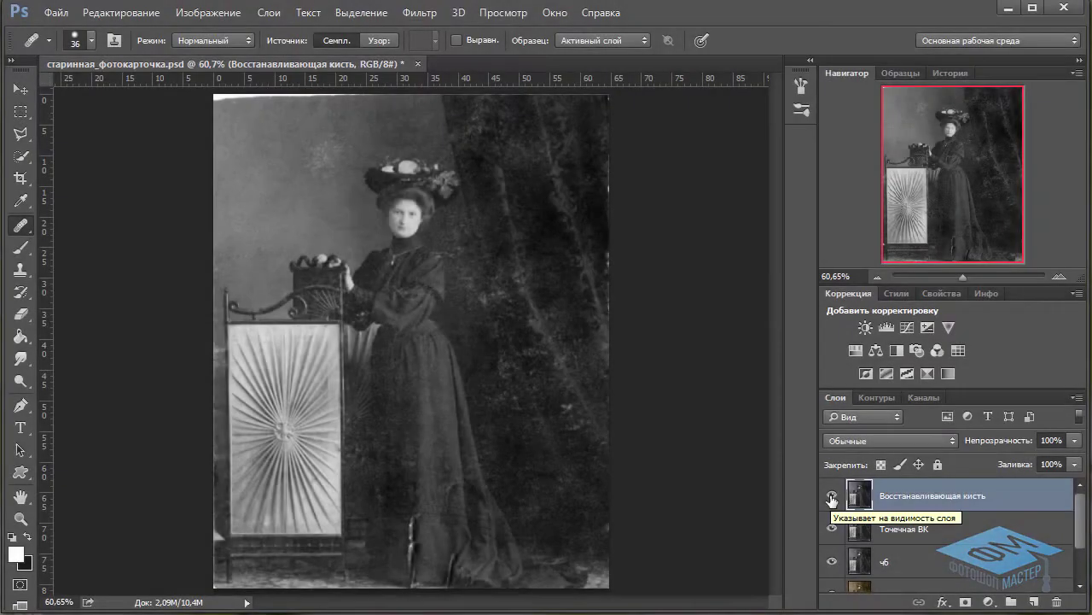
click(832, 497)
click(833, 497)
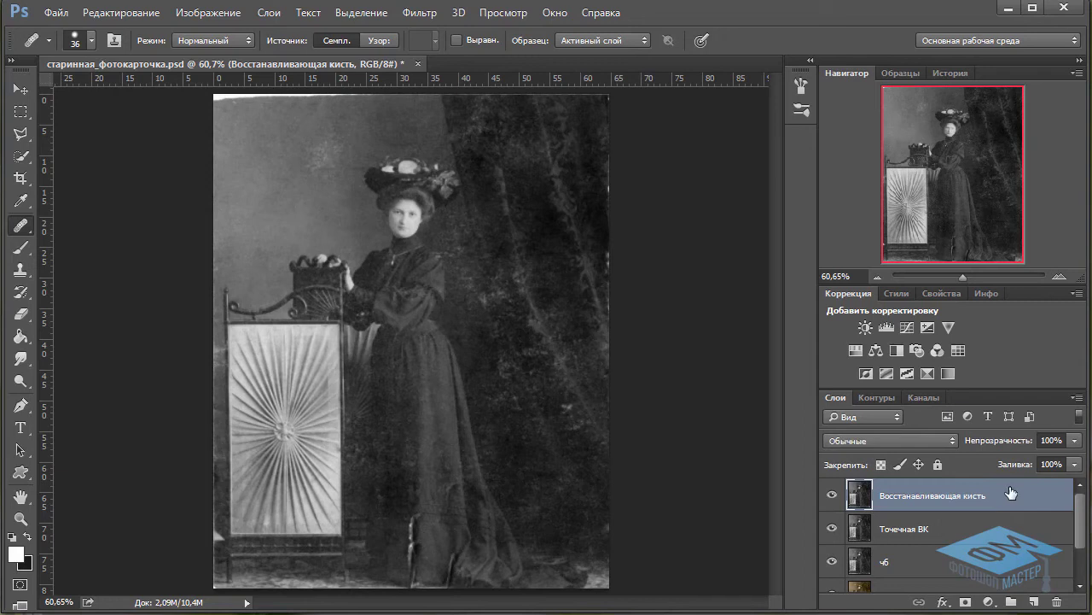
- Duplicate the healing layer as 'Заплатка' and switch to the Patch Tool
key(ctrl+j)
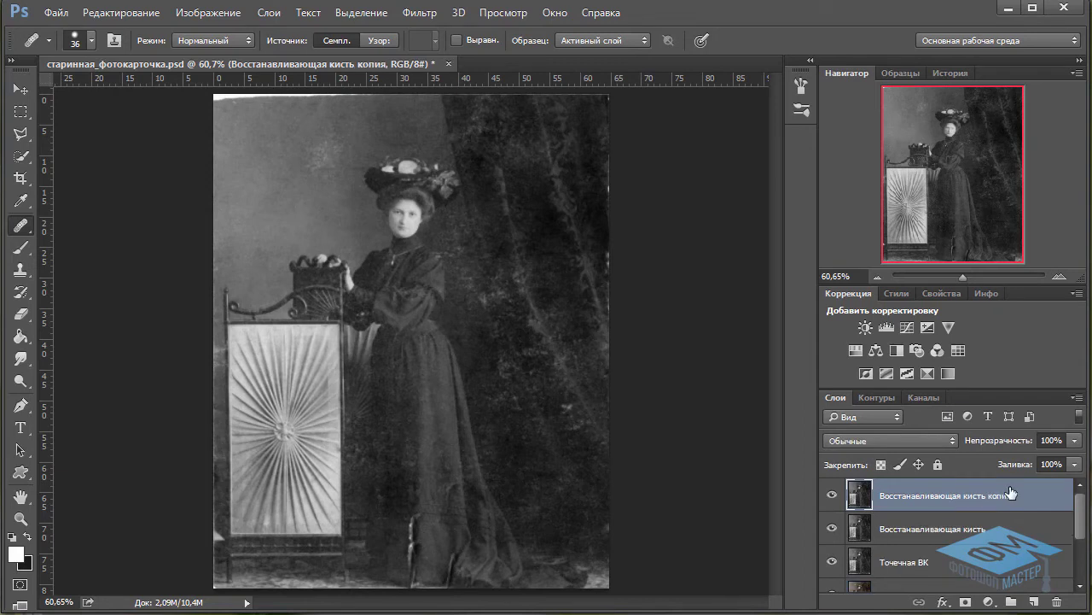
double_click(935, 495)
text(за)
key(Return)
right_click(20, 225)
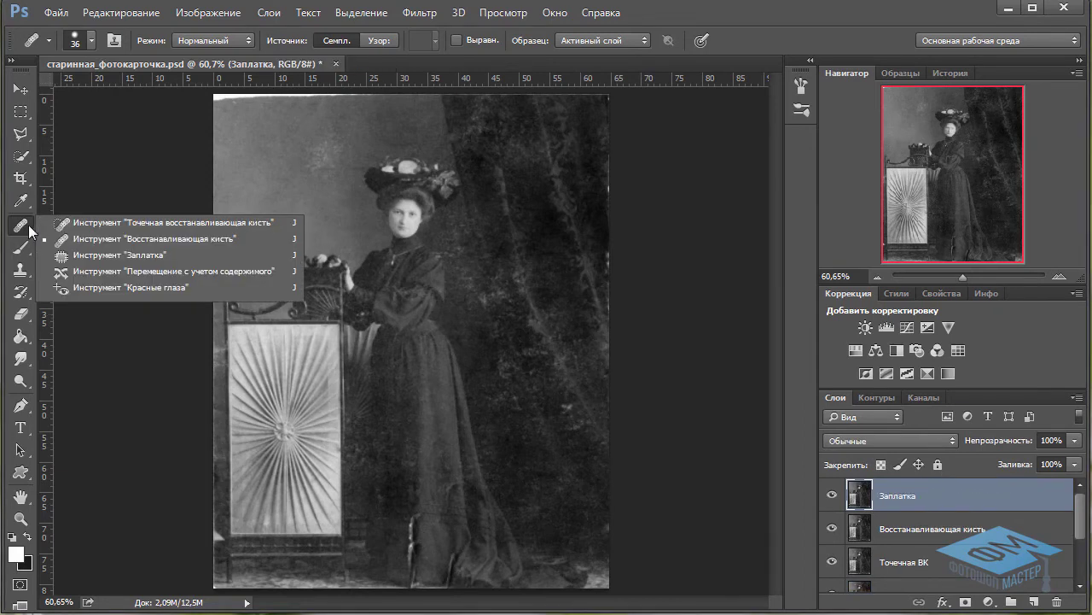
click(96, 256)
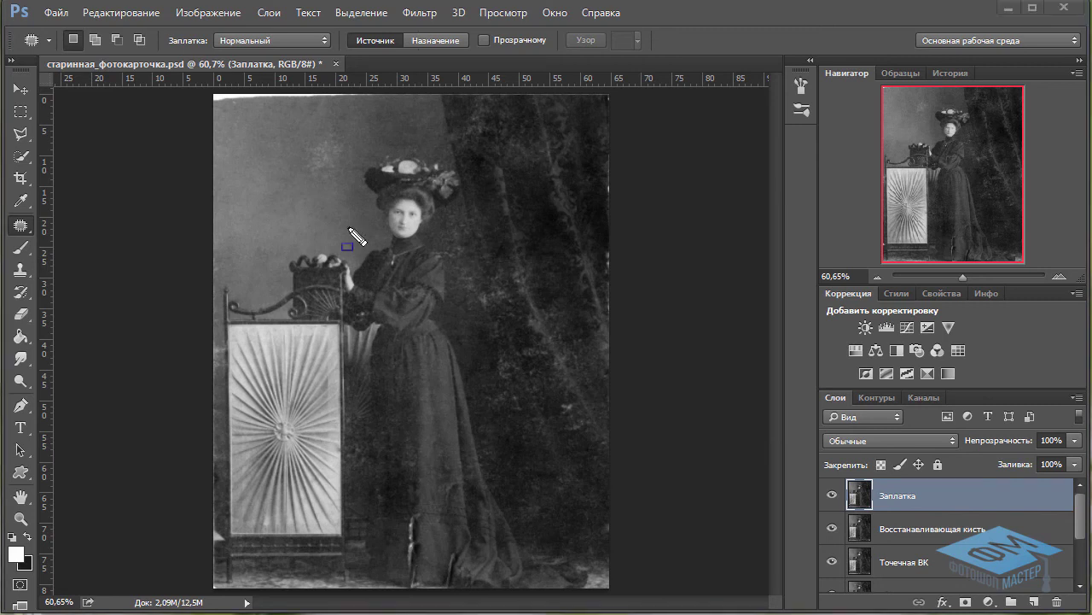
- Patch the blotch in the grey background above left of the hat
drag(281, 126, 345, 185)
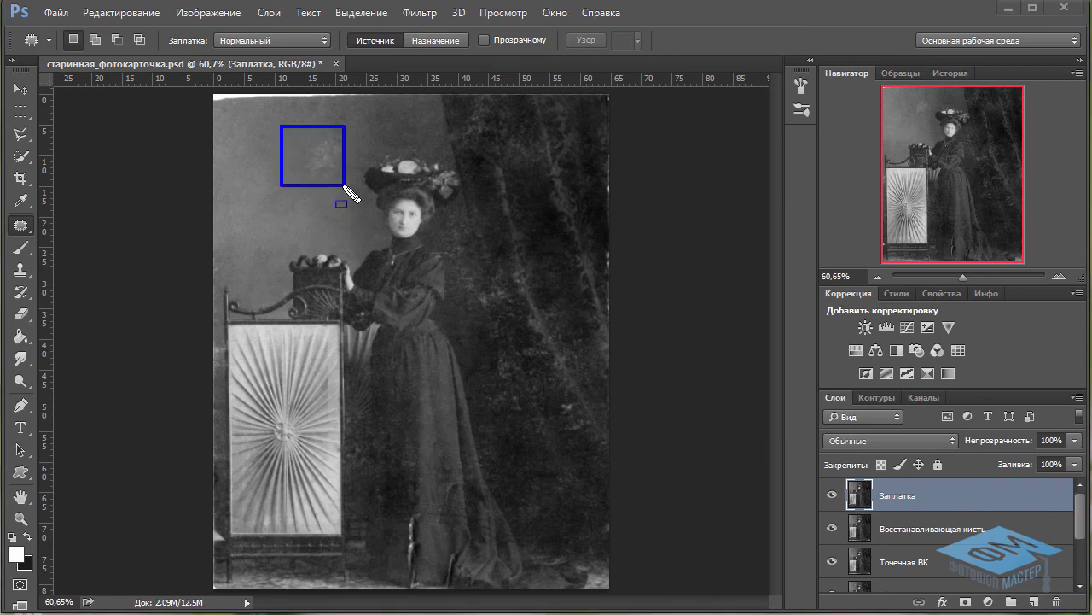
drag(504, 132, 536, 180)
key(Escape)
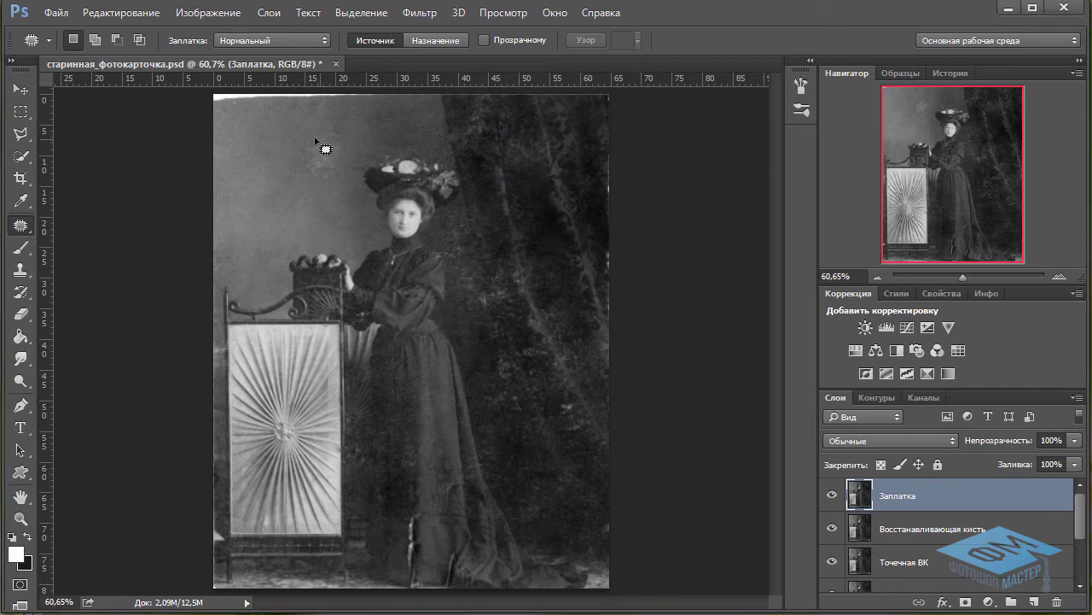
mouse_move(299, 143)
mouse_down()
mouse_move(342, 174)
mouse_move(359, 152)
mouse_move(334, 132)
mouse_move(302, 148)
mouse_up()
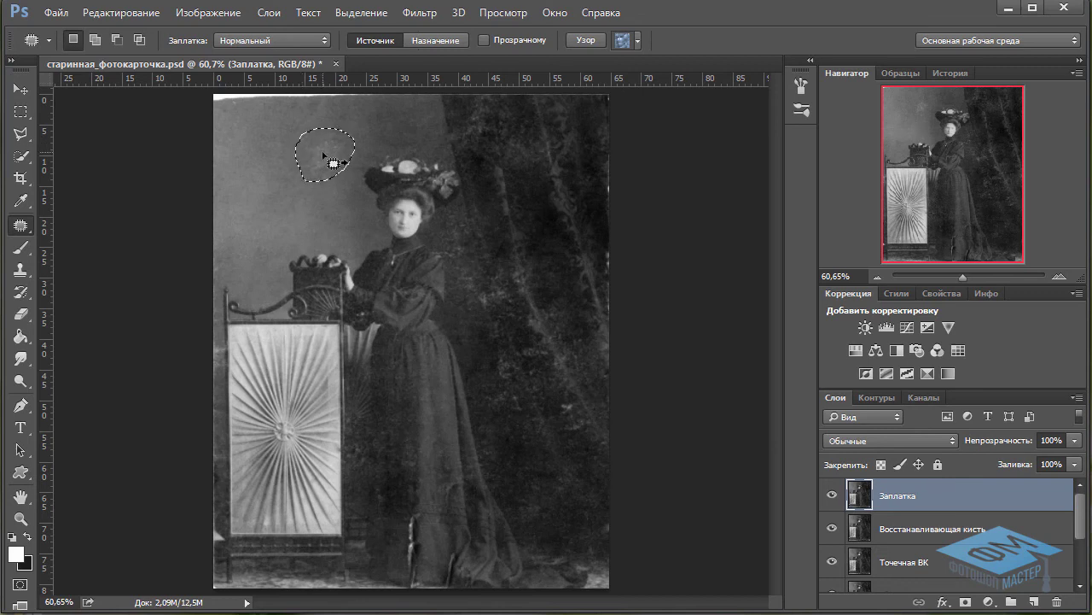
drag(312, 167, 280, 213)
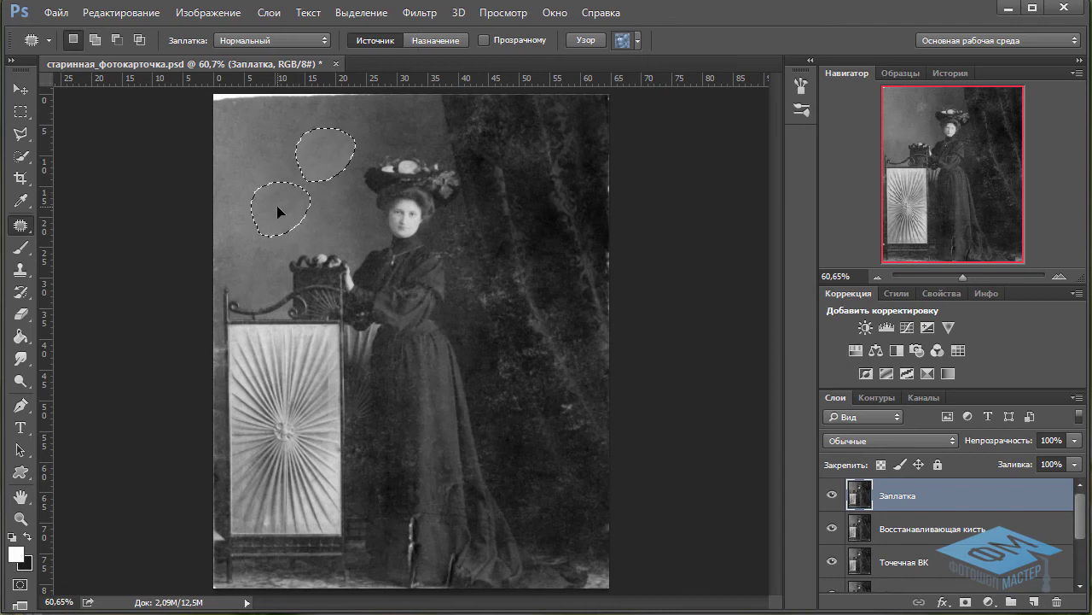
drag(278, 212, 274, 210)
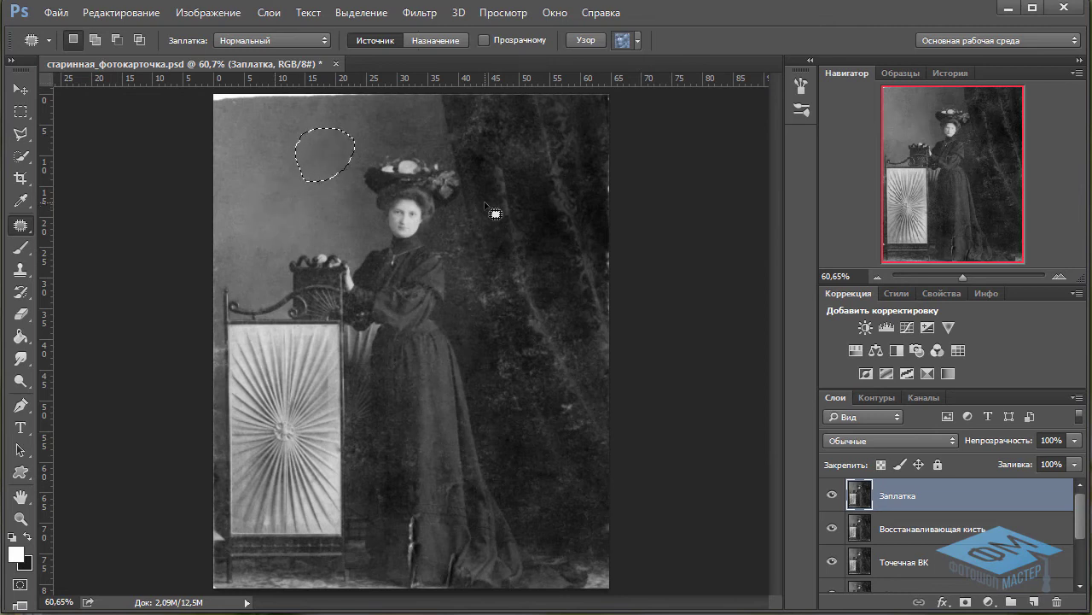
key(ctrl+d)
- Patch the dark spots and bright mark on the curtain from nearby texture
mouse_move(580, 411)
mouse_down()
mouse_move(579, 337)
mouse_move(542, 239)
mouse_up()
drag(600, 355, 582, 359)
drag(562, 397, 554, 392)
click(516, 285)
drag(505, 275, 502, 271)
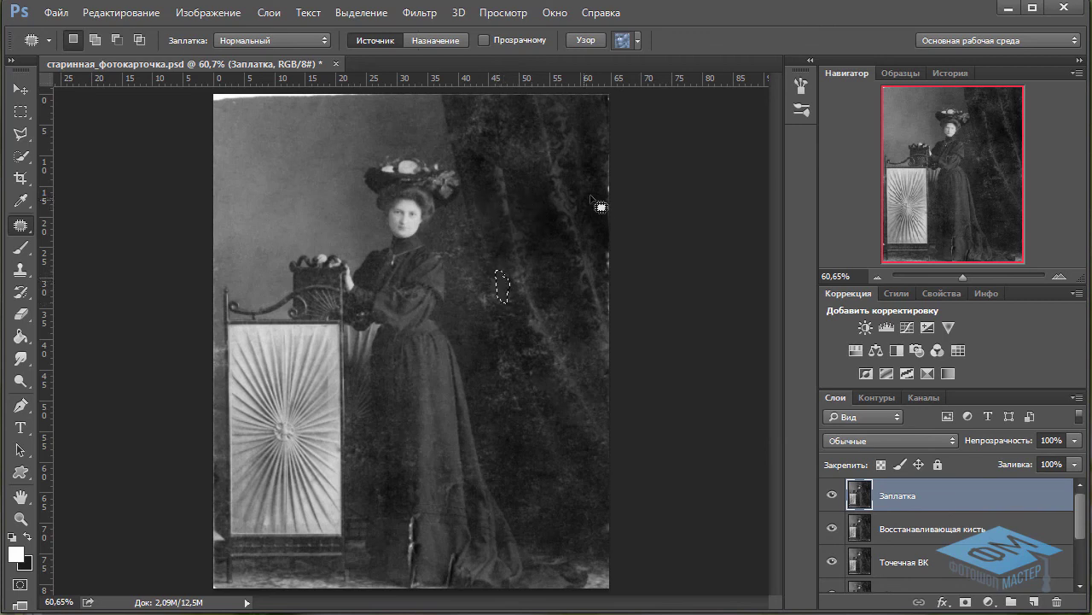
drag(579, 476, 583, 466)
- Patch the bright streak, dark spot and seam mark on the left side of the dress
scroll(566, 439, up, 3)
mouse_move(955, 170)
mouse_down()
mouse_move(907, 154)
mouse_move(900, 161)
mouse_move(898, 143)
mouse_move(938, 230)
mouse_up()
scroll(495, 472, up, 2)
scroll(495, 472, up, 2)
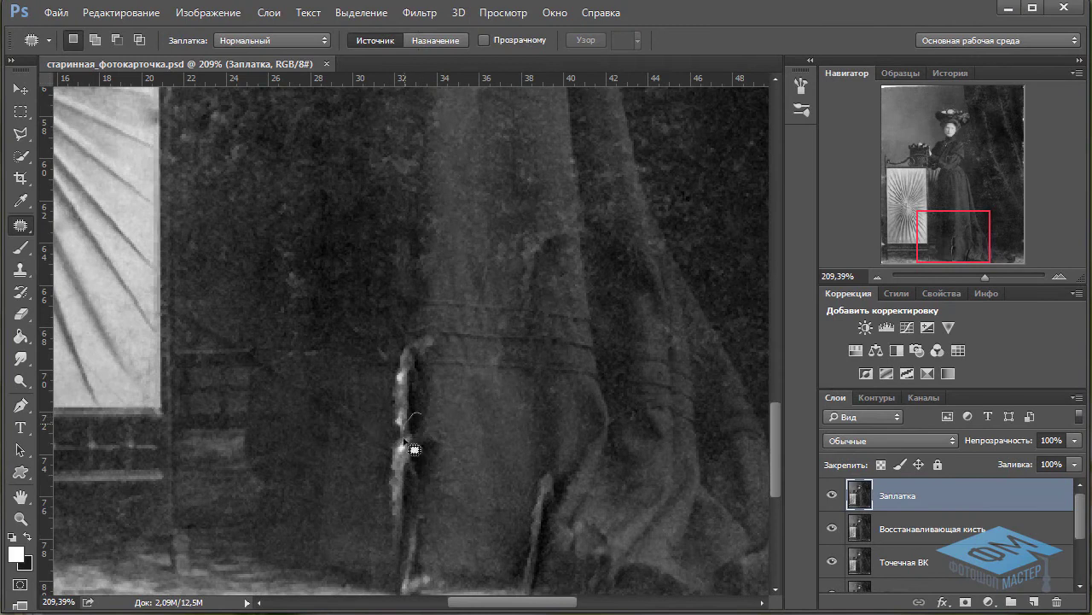
drag(413, 449, 408, 461)
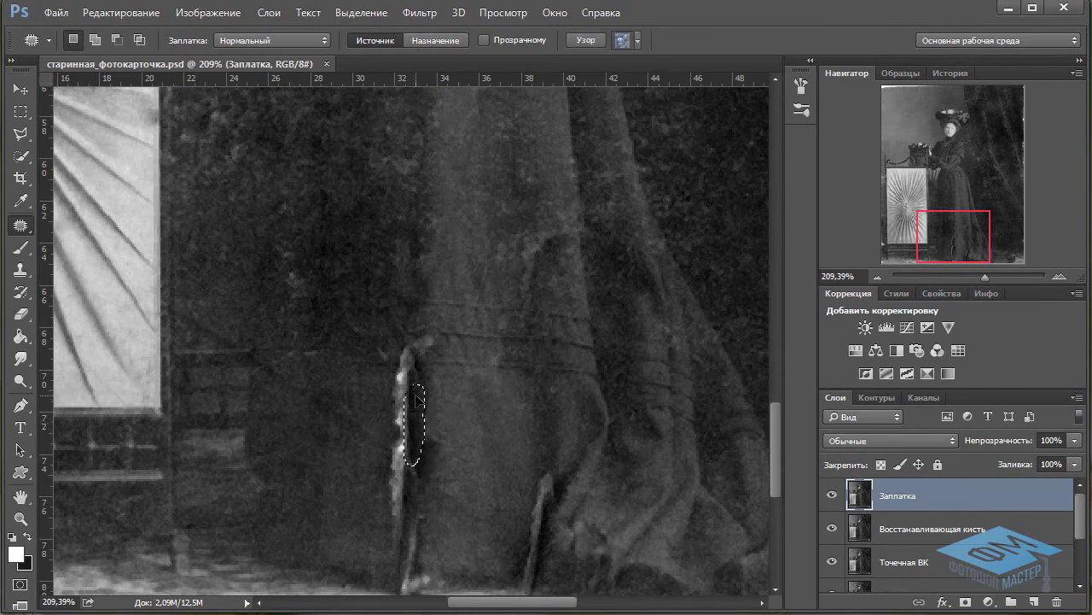
drag(417, 399, 422, 482)
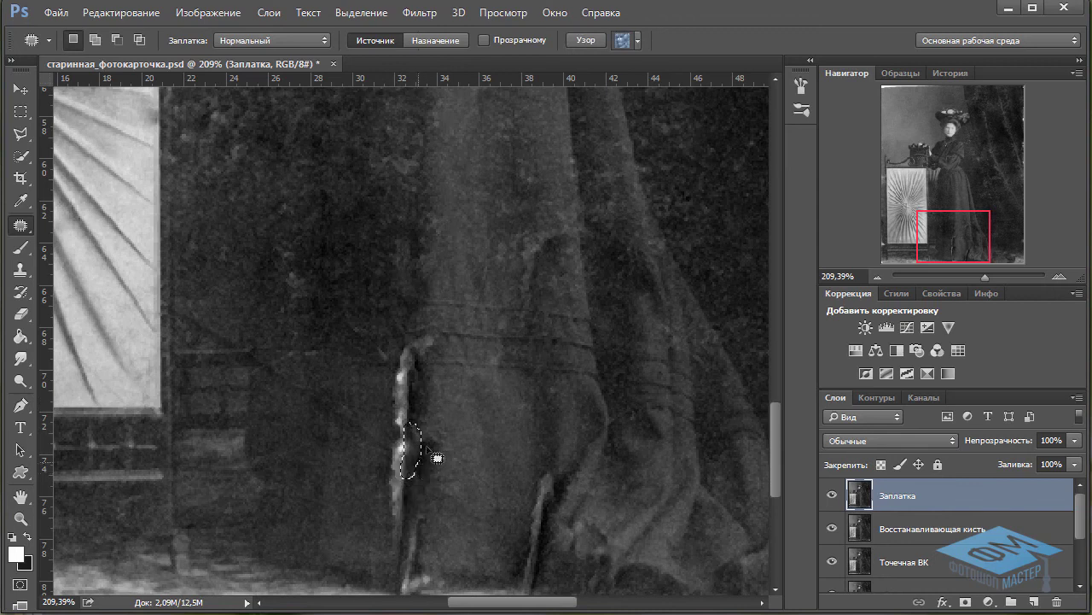
drag(430, 423, 434, 416)
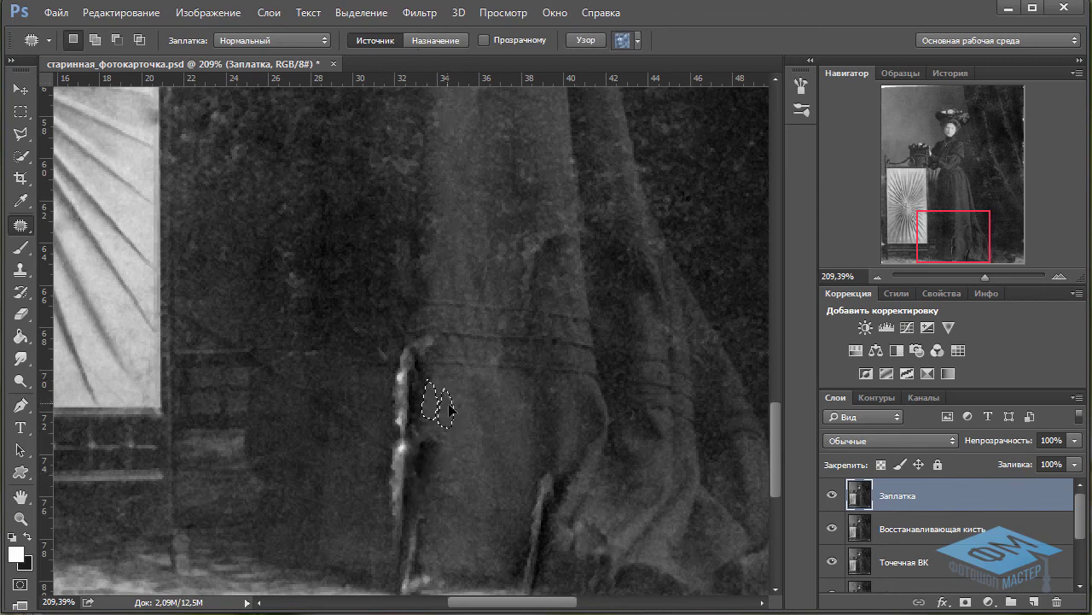
drag(450, 454, 467, 512)
click(445, 350)
drag(446, 350, 466, 349)
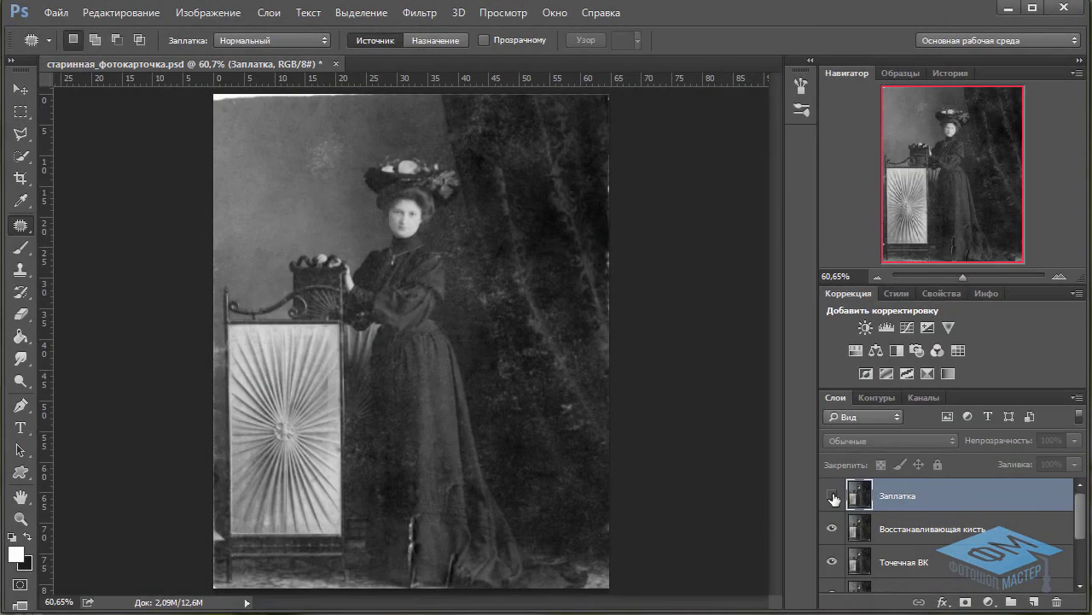
- Toggle the Заплатка layer's visibility to compare before and after patching
click(833, 495)
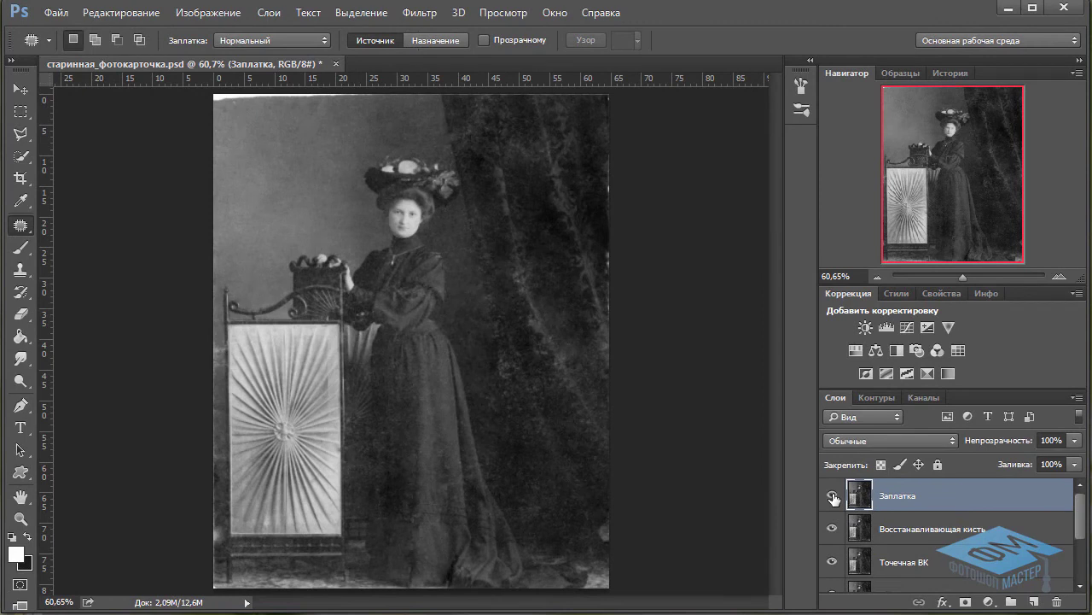
click(833, 496)
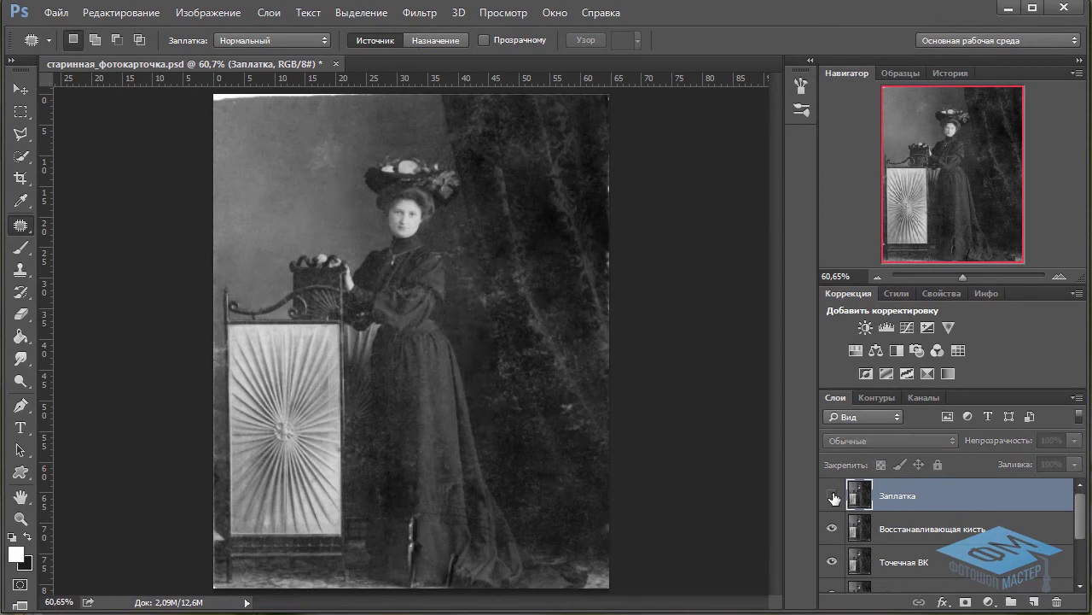
click(834, 496)
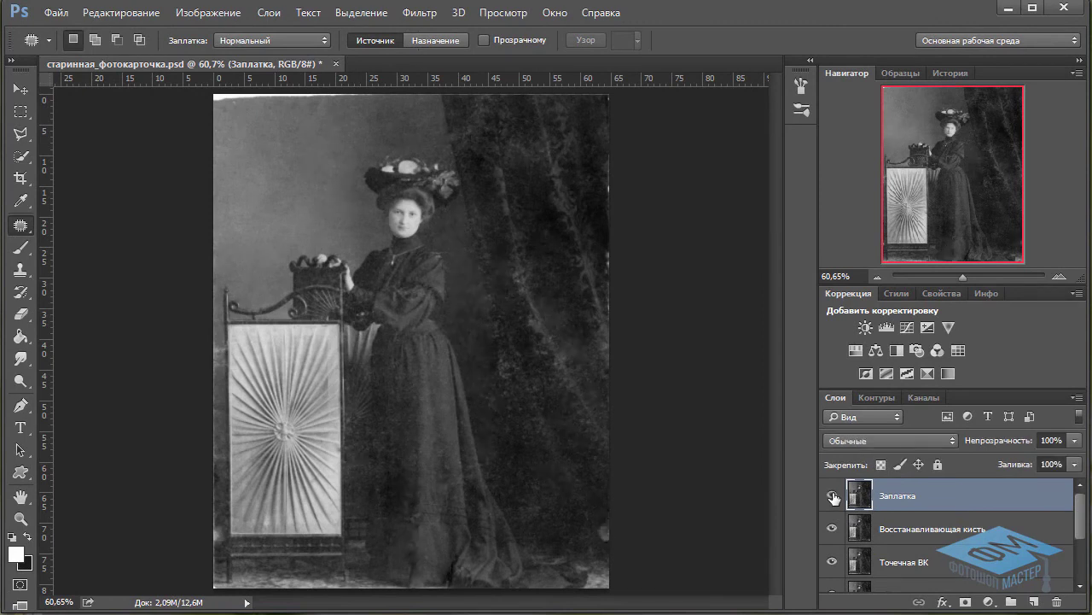
- Duplicate the patch layer and name the copy 'Штамп'
key(ctrl+j)
double_click(919, 497)
text(Штамп)
key(Return)
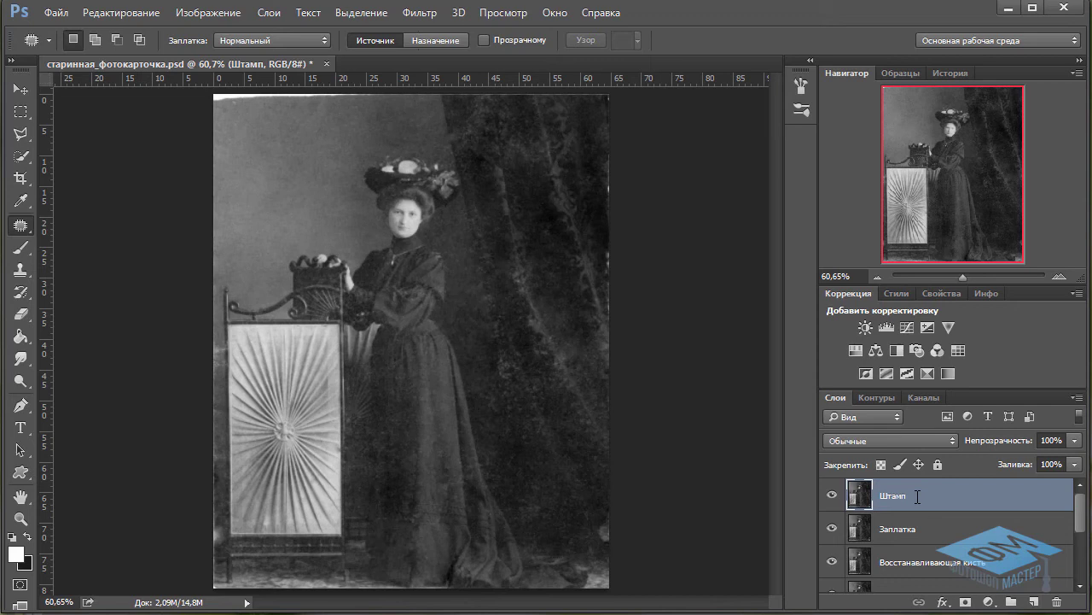
- Select the Clone Stamp tool with an 18 px brush at 59% hardness
click(24, 273)
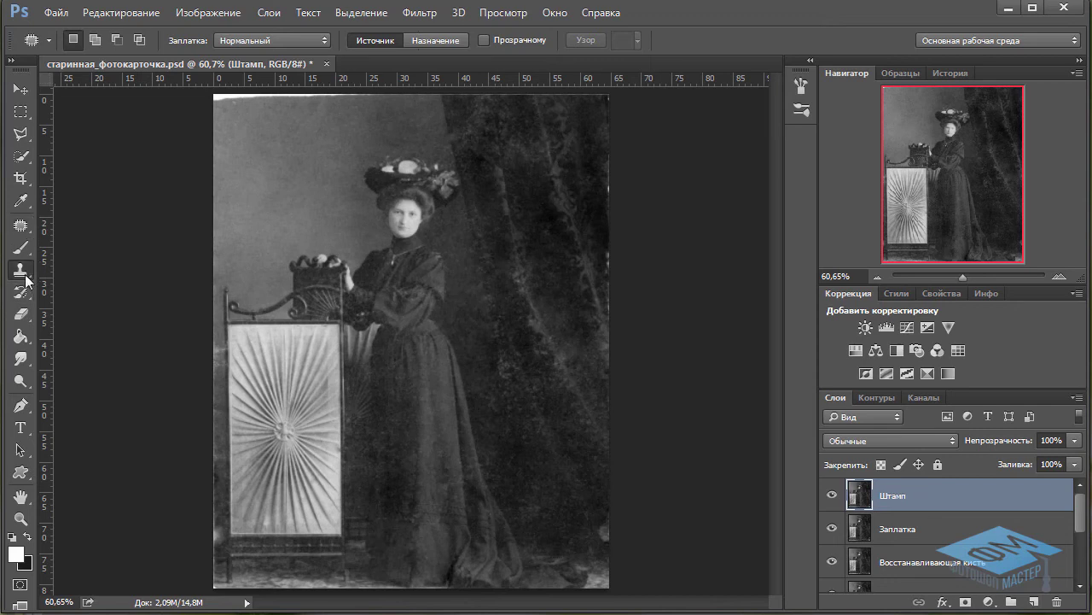
click(94, 268)
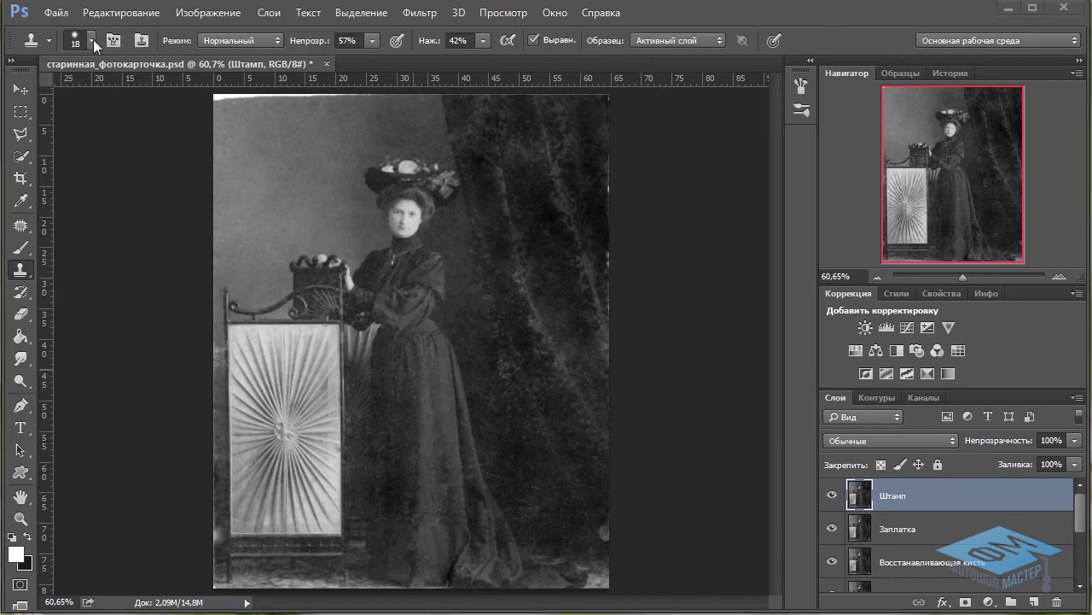
click(92, 40)
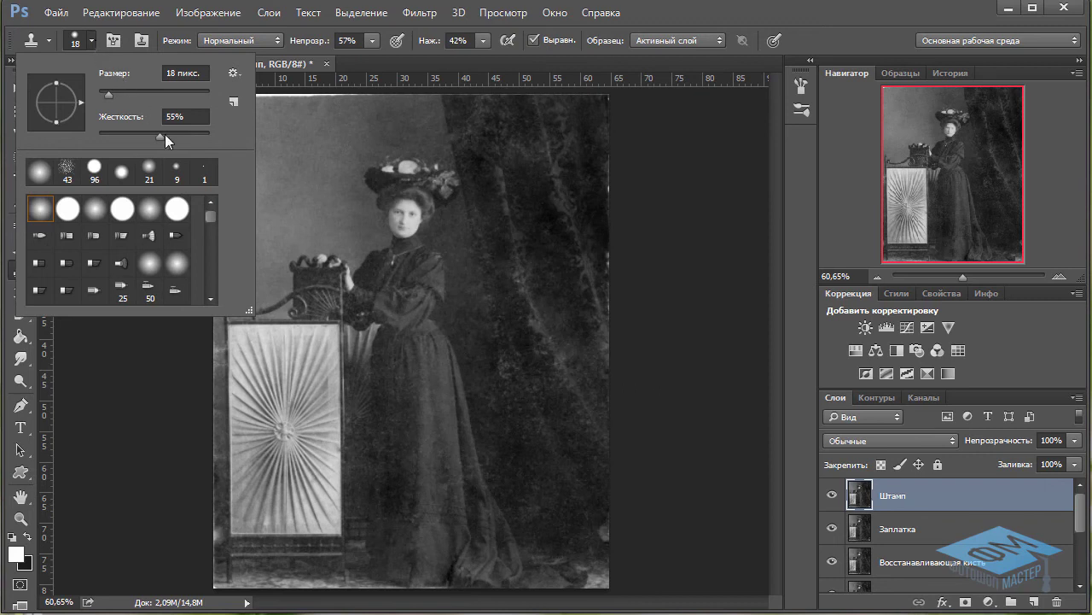
drag(159, 137, 163, 134)
click(98, 47)
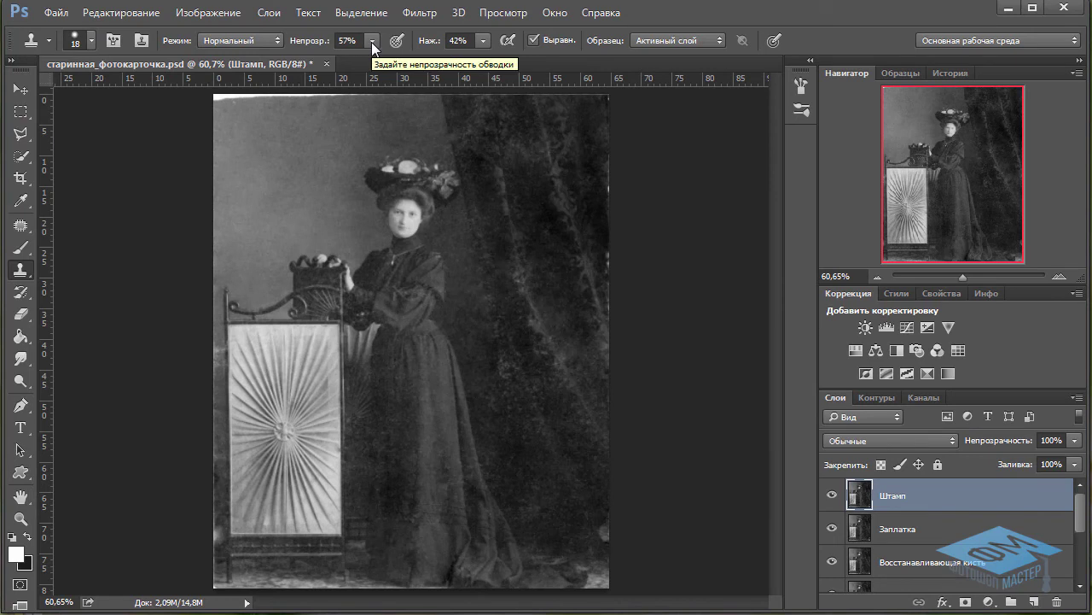
- Set clone sampling to Current Layer and zoom the photo to about 110%
click(720, 42)
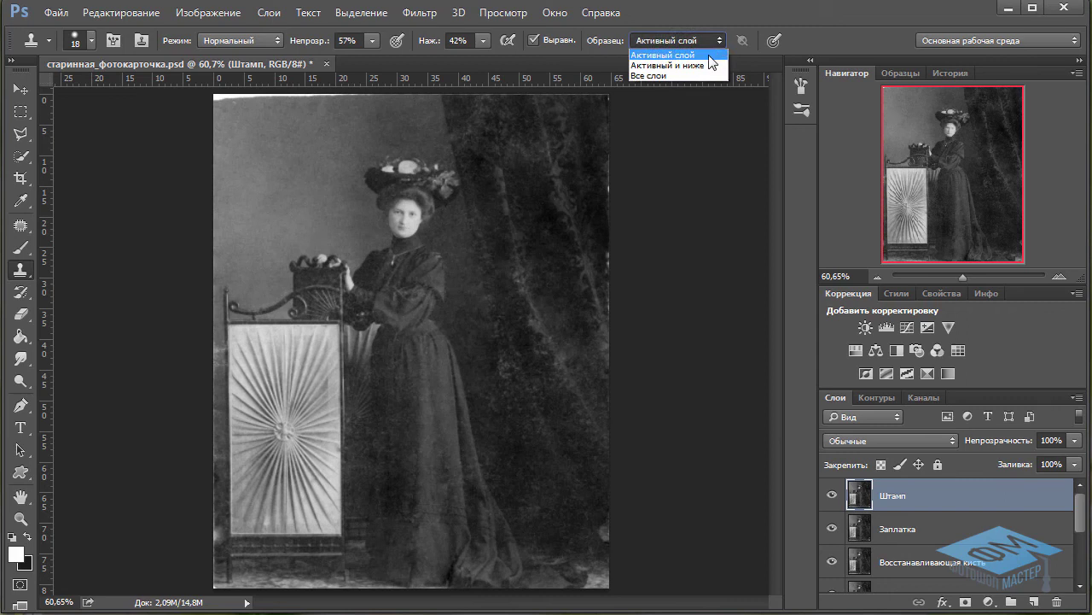
click(709, 55)
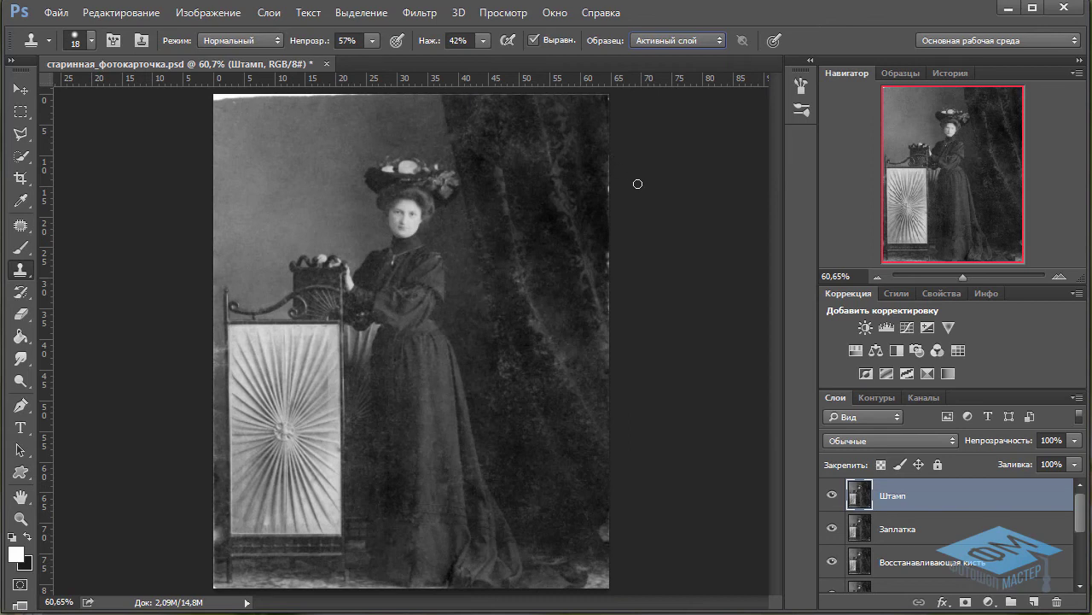
drag(970, 278, 971, 275)
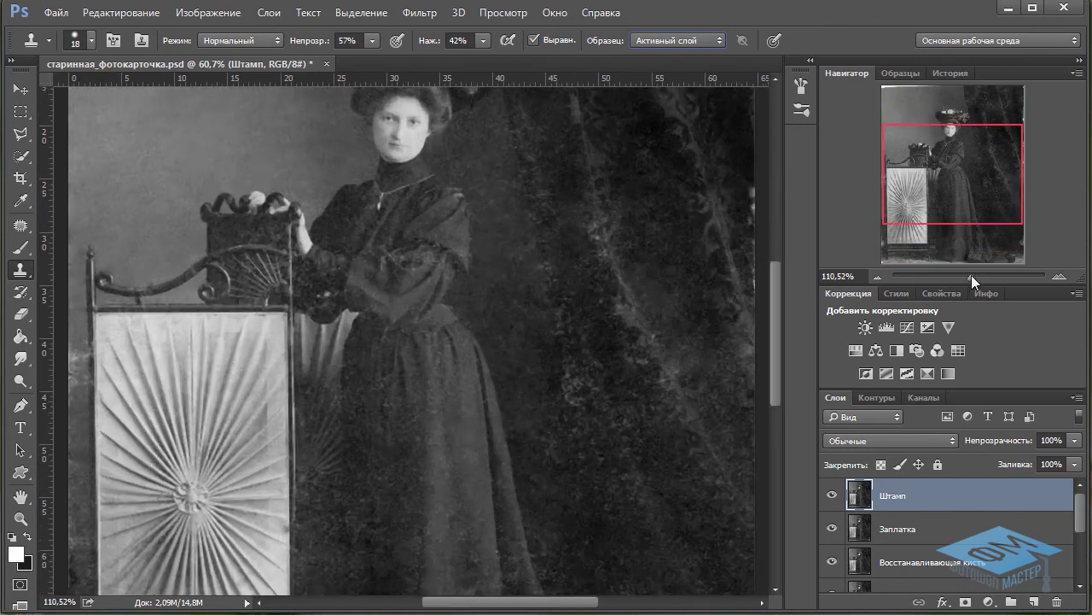
- Set clone opacity to 77% and flow to 100%, then clone over backdrop blemishes above the hat
drag(966, 196, 955, 148)
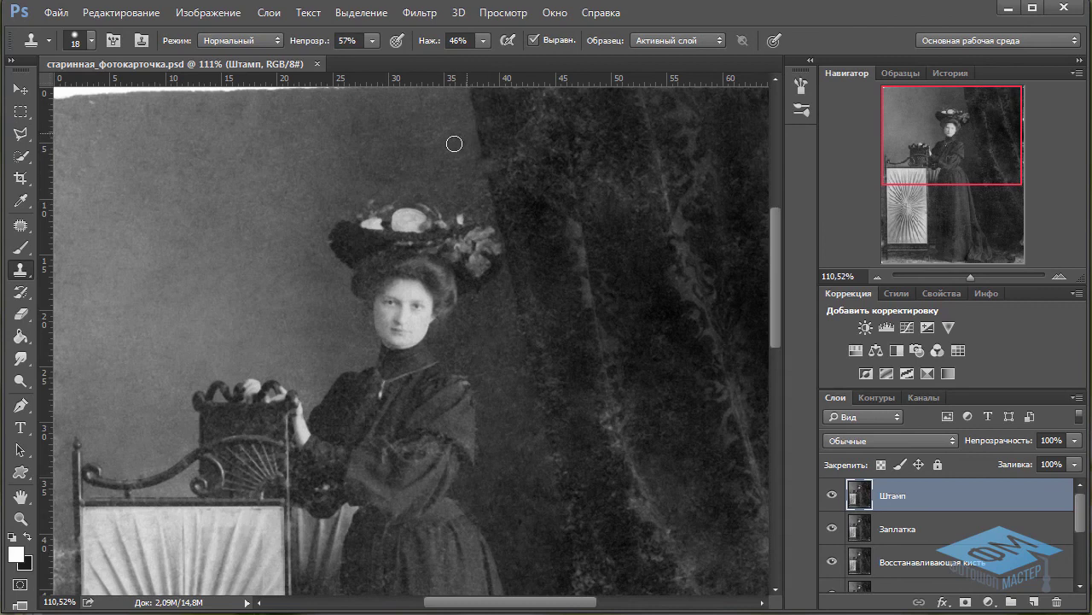
click(482, 41)
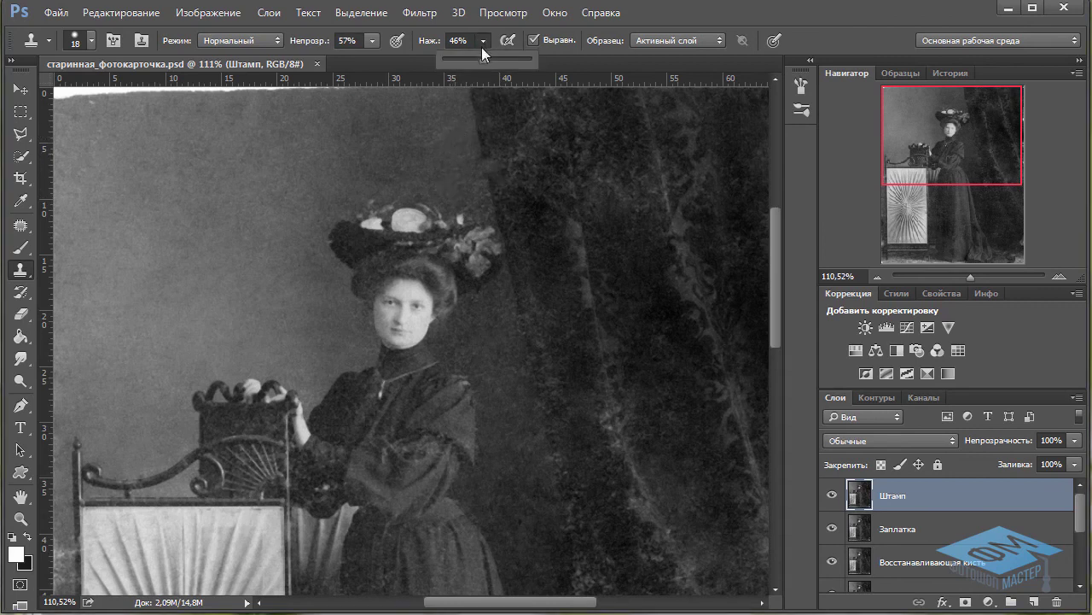
click(373, 41)
drag(390, 61, 391, 61)
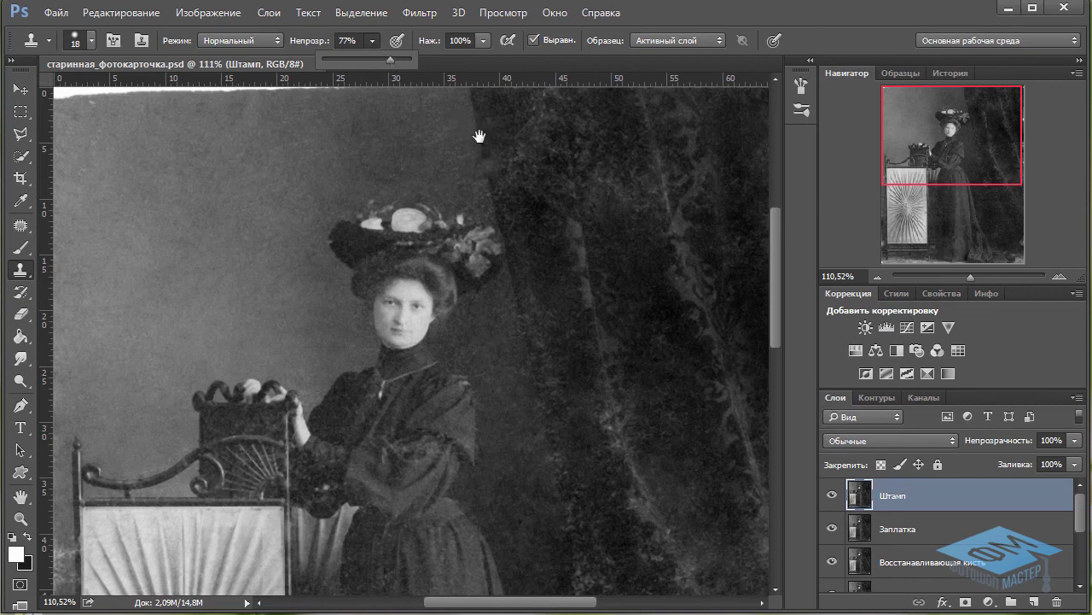
alt+click(481, 144)
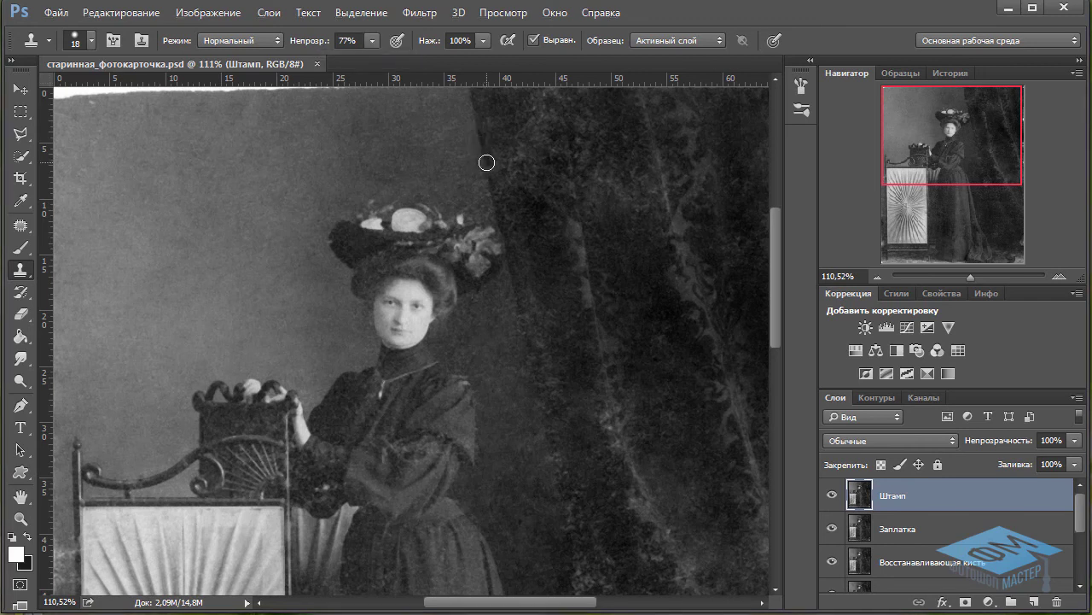
drag(485, 161, 490, 169)
alt+click(536, 242)
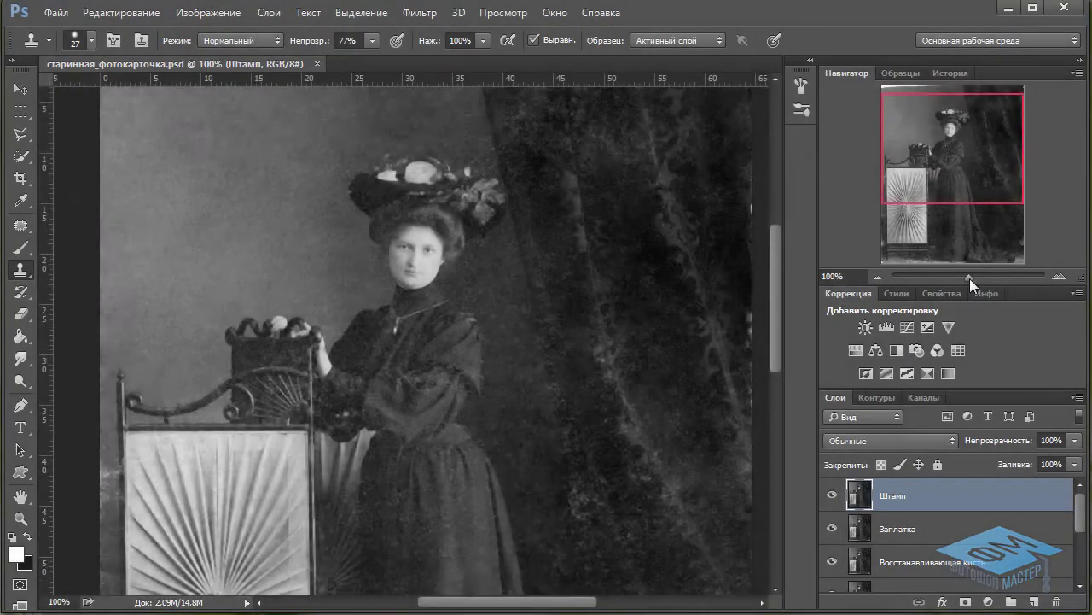
- Zoom to about 212% on the hat and clone out edge specks, shrinking the brush to 15 then 9 px
drag(969, 279, 985, 275)
drag(931, 145, 933, 125)
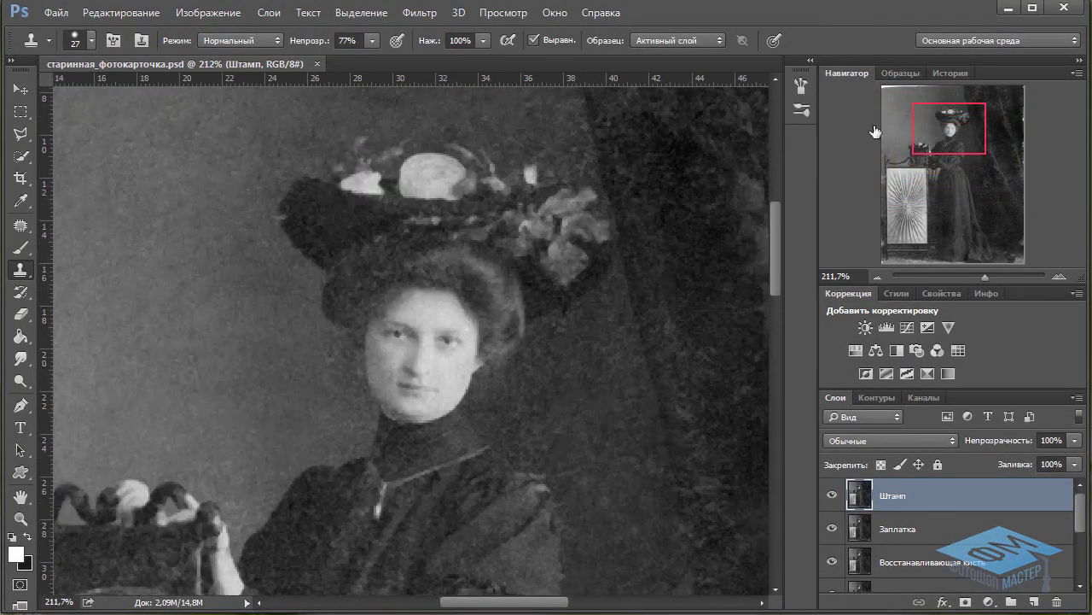
right_click(314, 220)
click(418, 260)
drag(416, 258, 412, 257)
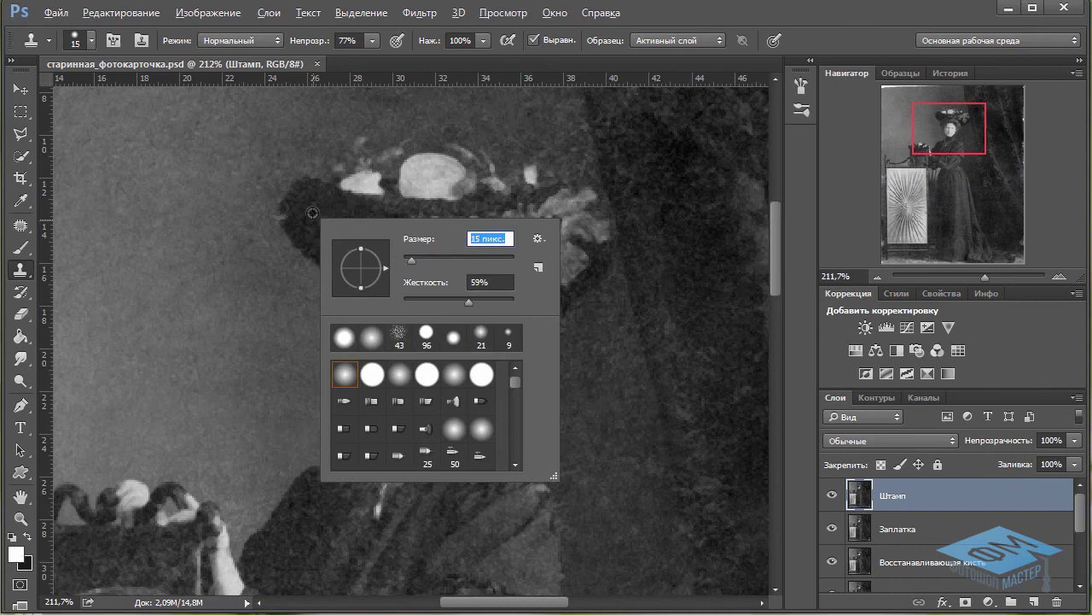
key(Return)
drag(290, 212, 324, 219)
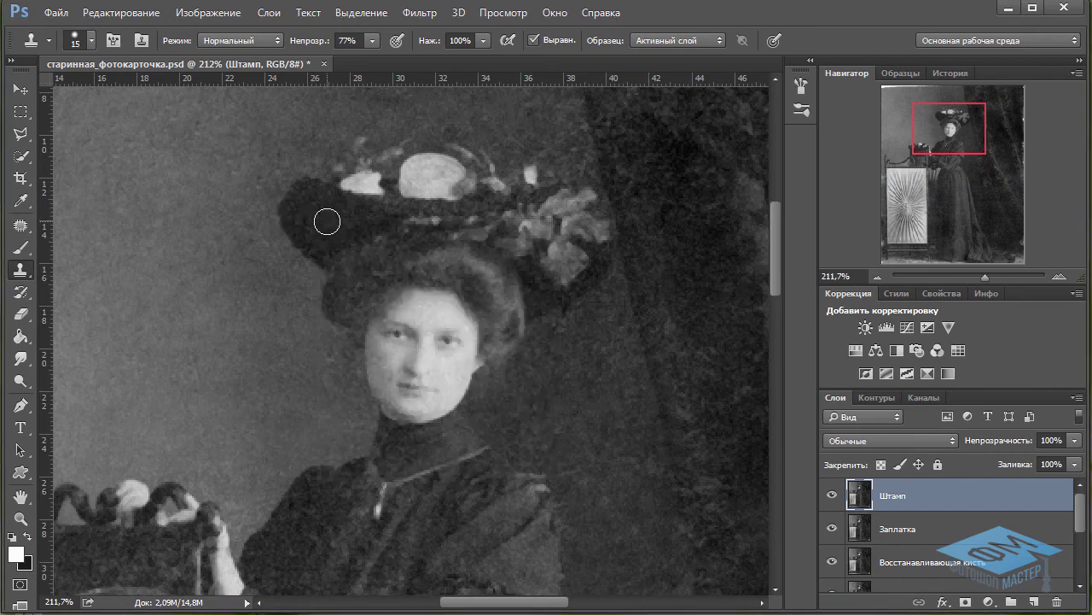
right_click(332, 220)
click(420, 261)
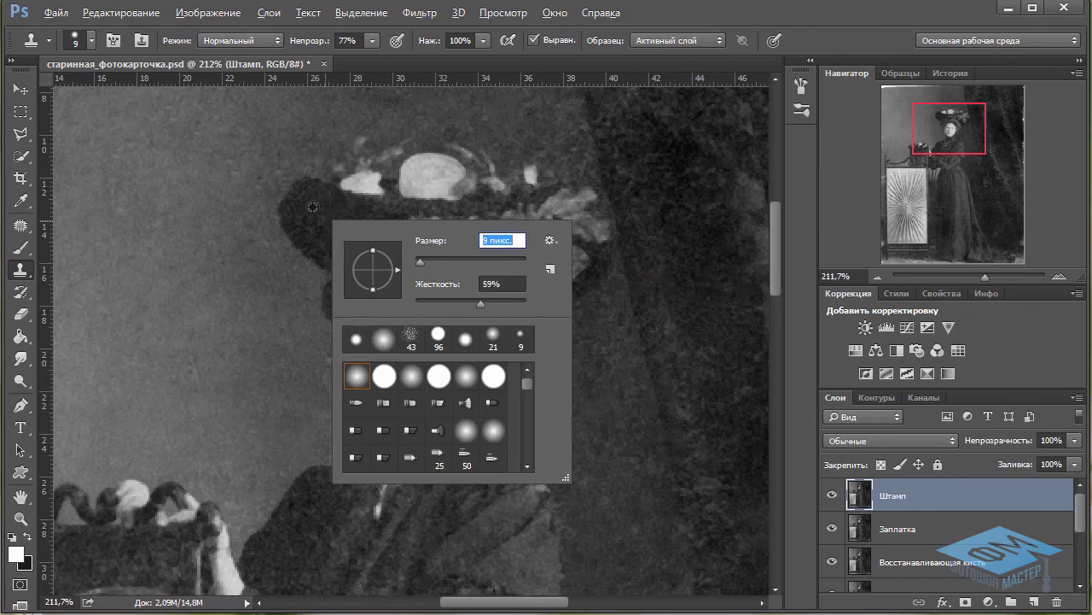
key(Return)
mouse_move(434, 476)
mouse_down()
mouse_move(440, 386)
mouse_move(480, 356)
mouse_up()
- Enlarge the Clone Stamp brush to 18 px
right_click(539, 415)
drag(630, 454, 632, 454)
key(Return)
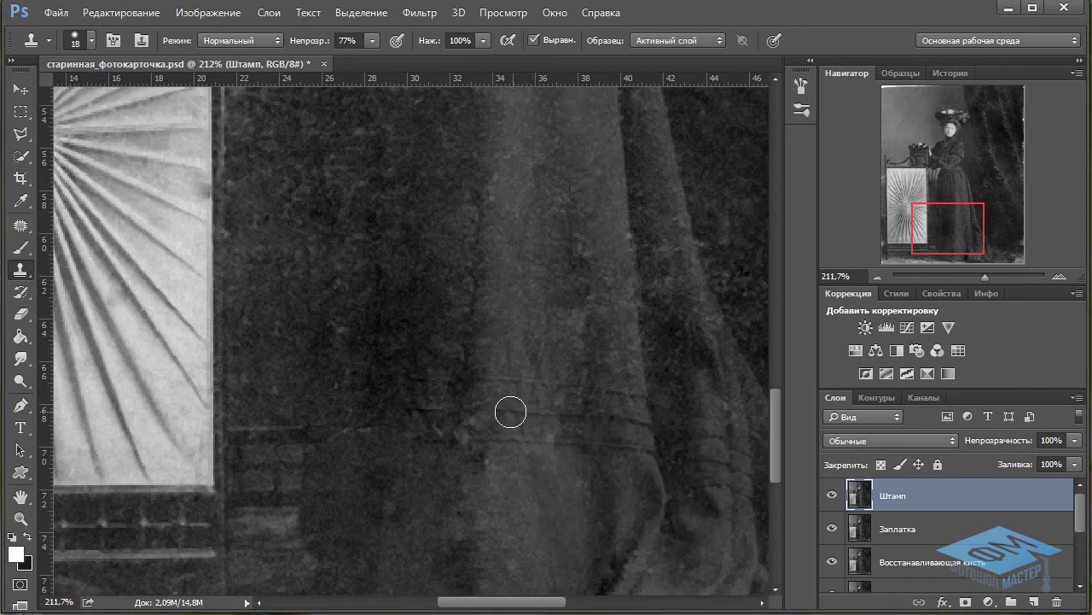
- Sample clean dress texture and clone over the scratches on the lower dress
alt+click(536, 416)
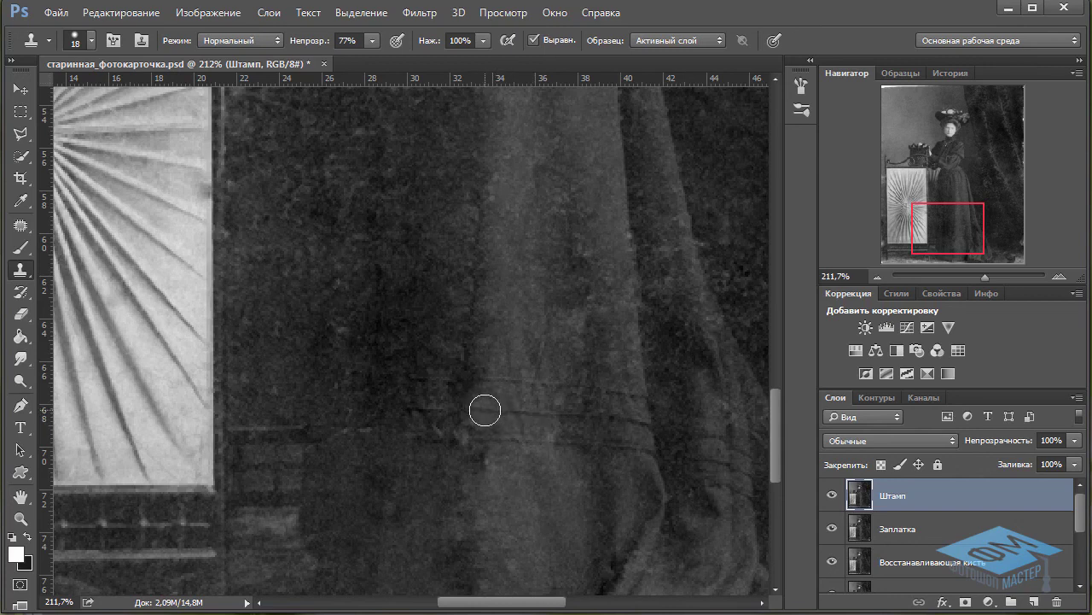
alt+click(540, 357)
alt+click(489, 136)
mouse_move(487, 166)
mouse_down()
mouse_move(478, 260)
mouse_move(485, 230)
mouse_up()
drag(574, 282, 565, 326)
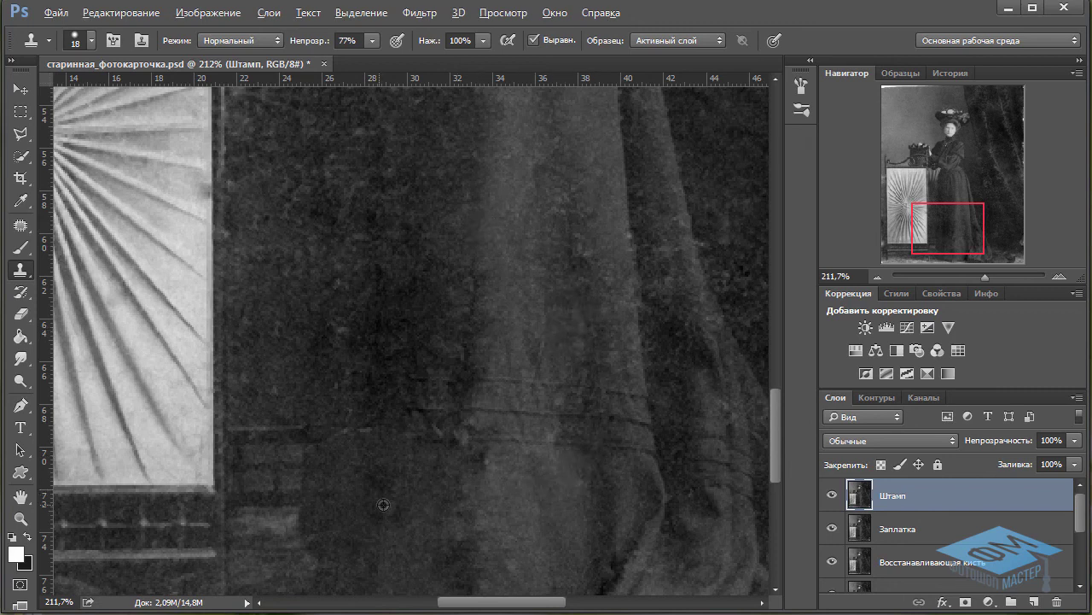
alt+click(525, 532)
- Zoom in, shrink the clone brush to 13 px, and bring the hands and bodice into view
scroll(499, 333, up, 5)
scroll(433, 333, up, 2)
right_click(487, 324)
drag(576, 359, 573, 358)
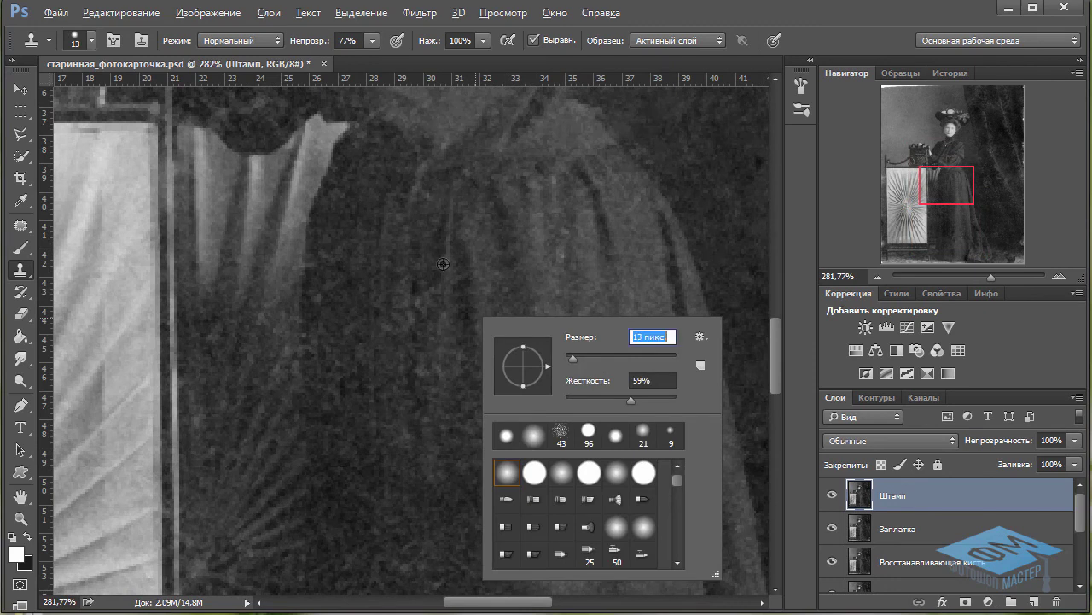
alt+click(450, 258)
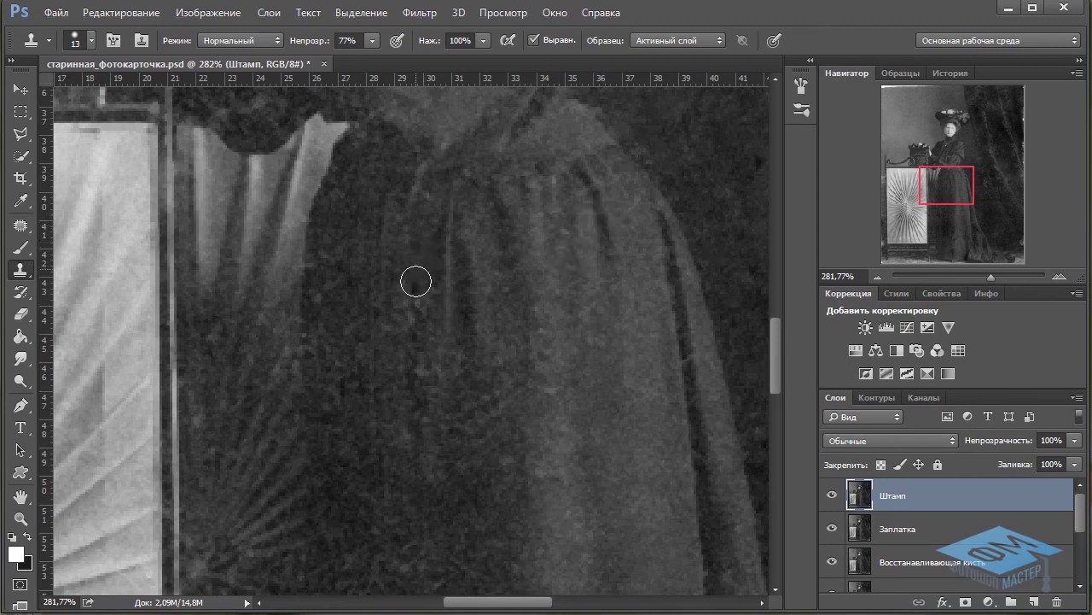
mouse_move(947, 193)
mouse_down()
mouse_move(943, 168)
mouse_move(925, 151)
mouse_up()
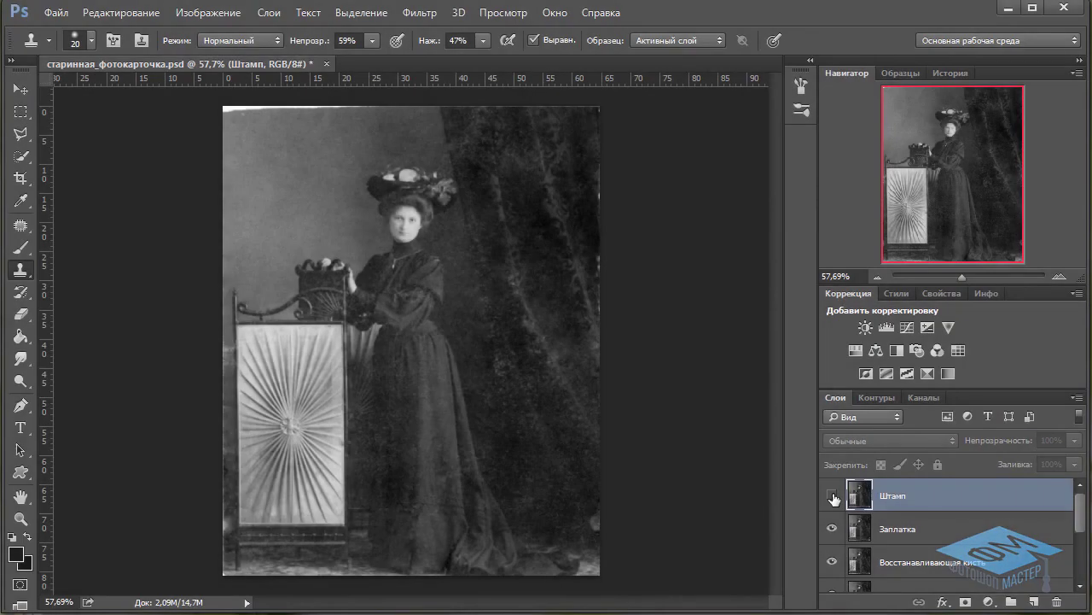
click(833, 496)
click(833, 495)
click(833, 496)
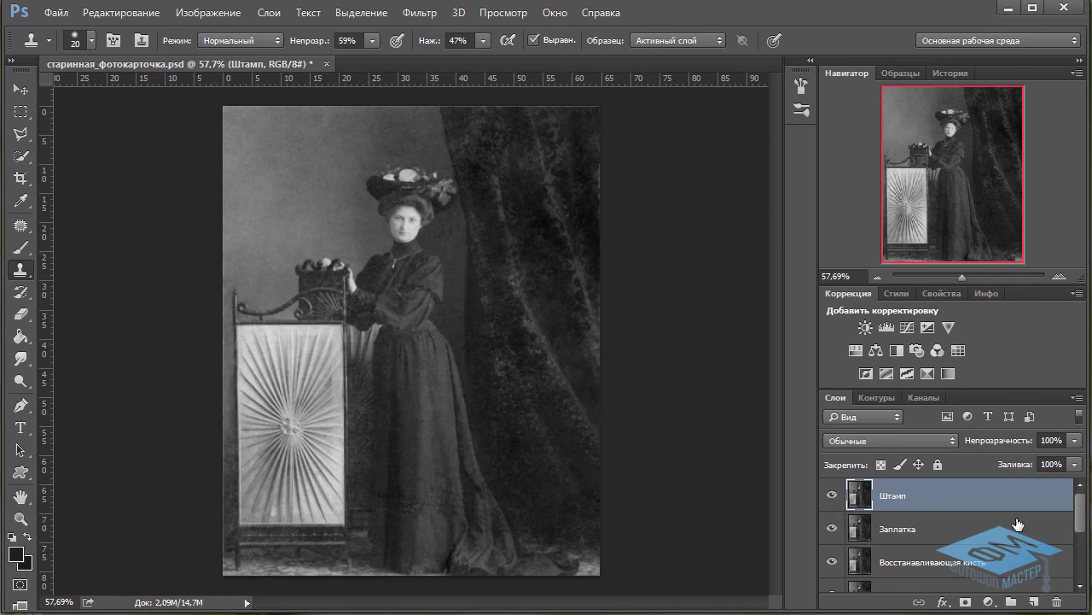